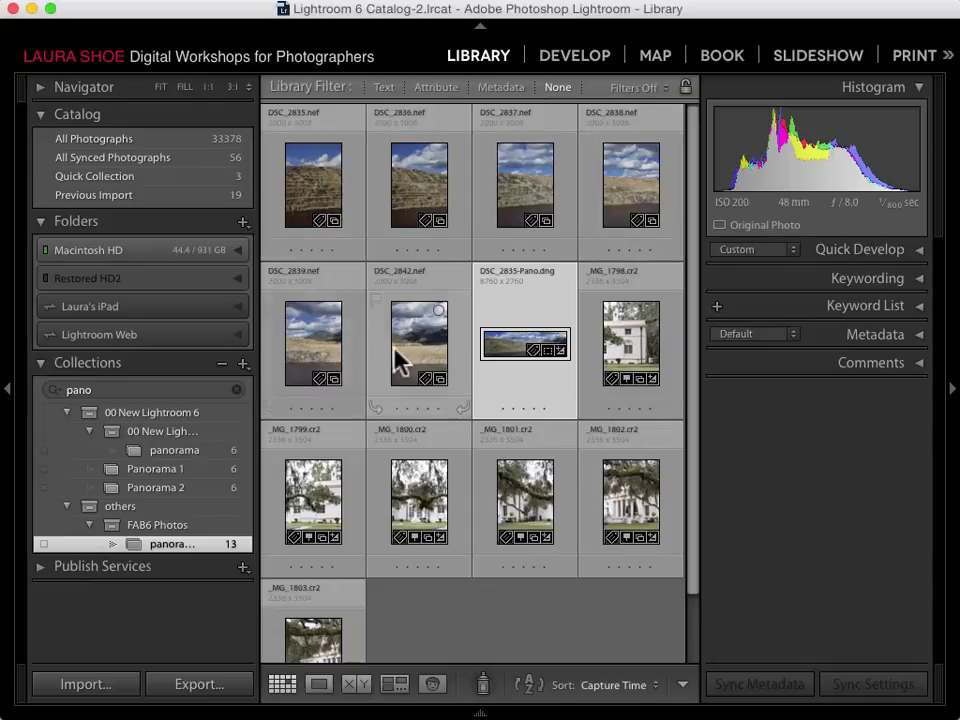
Open DSC_2835-Pano.dng in Loupe view to inspect the 8760 x 2760 panorama.
double_click(512, 348)
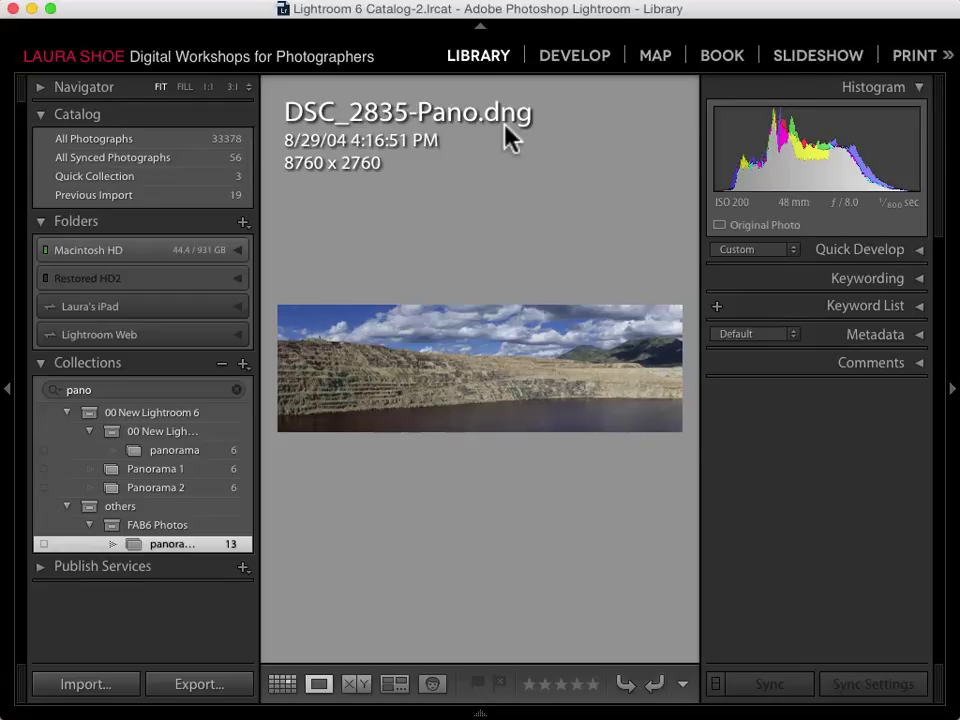
Back in Grid view, select mountain photos DSC_2835 through DSC_2842, keeping DSC_2835 active.
key("g")
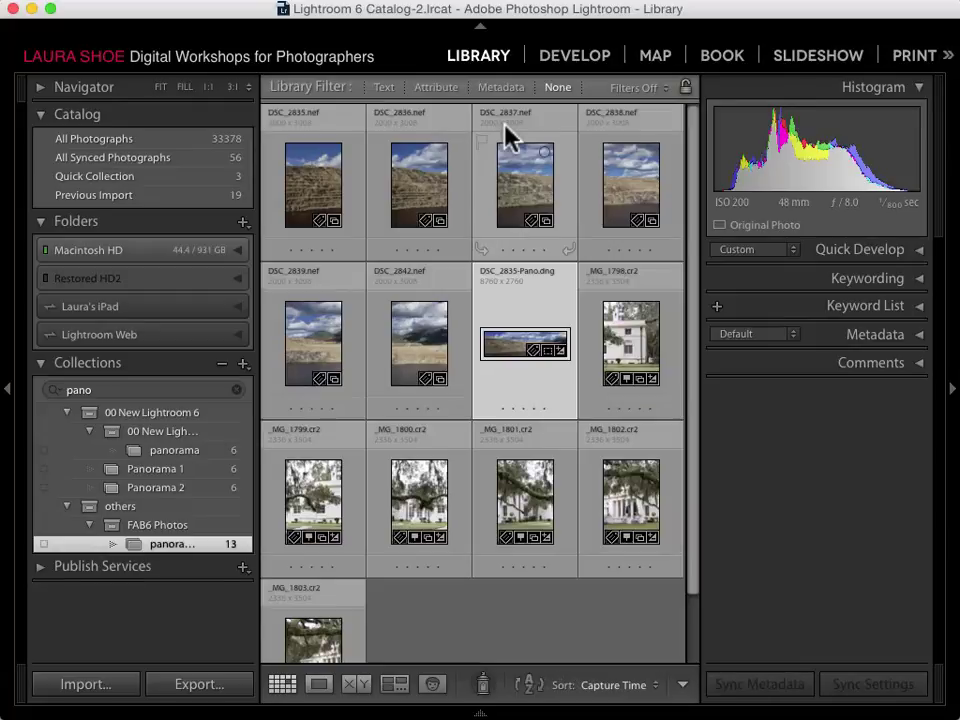
left_click(352, 184)
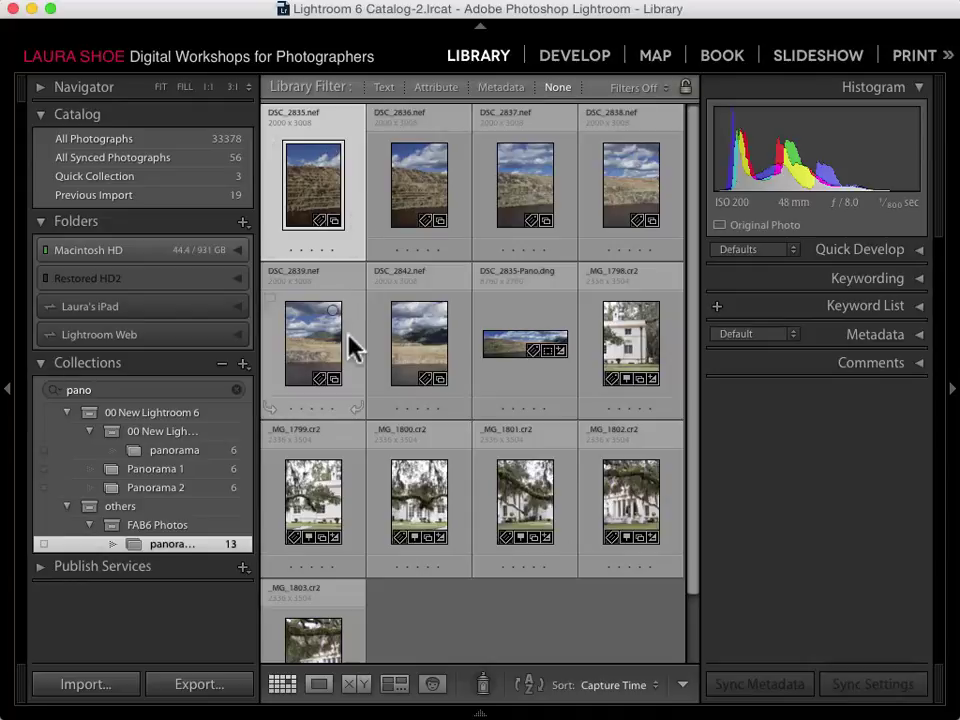
left_click(460, 342, "shift")
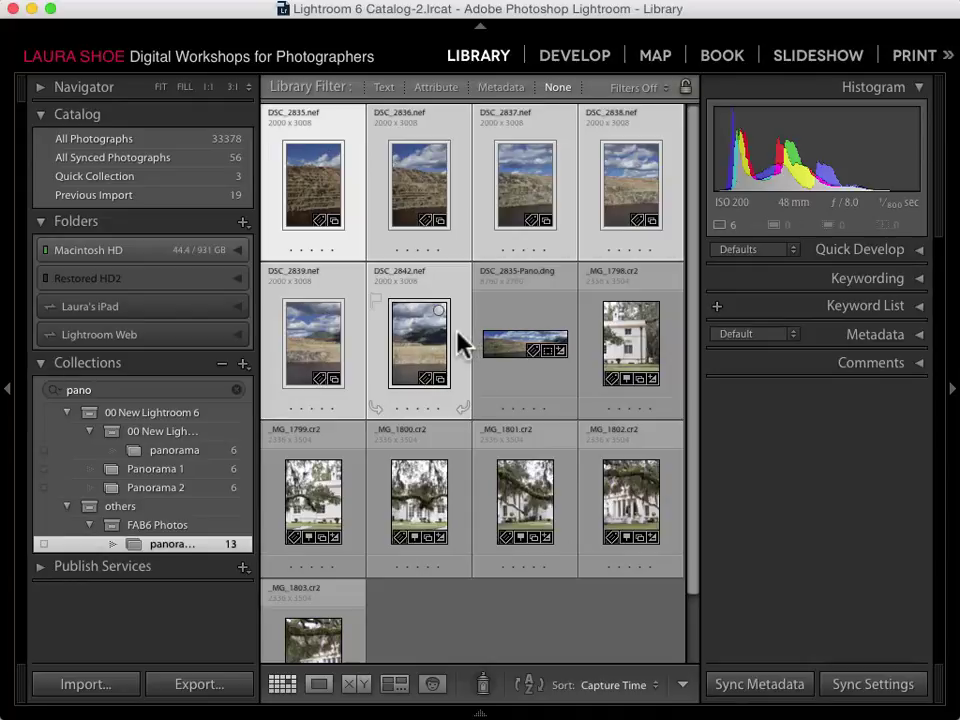
left_click(417, 186)
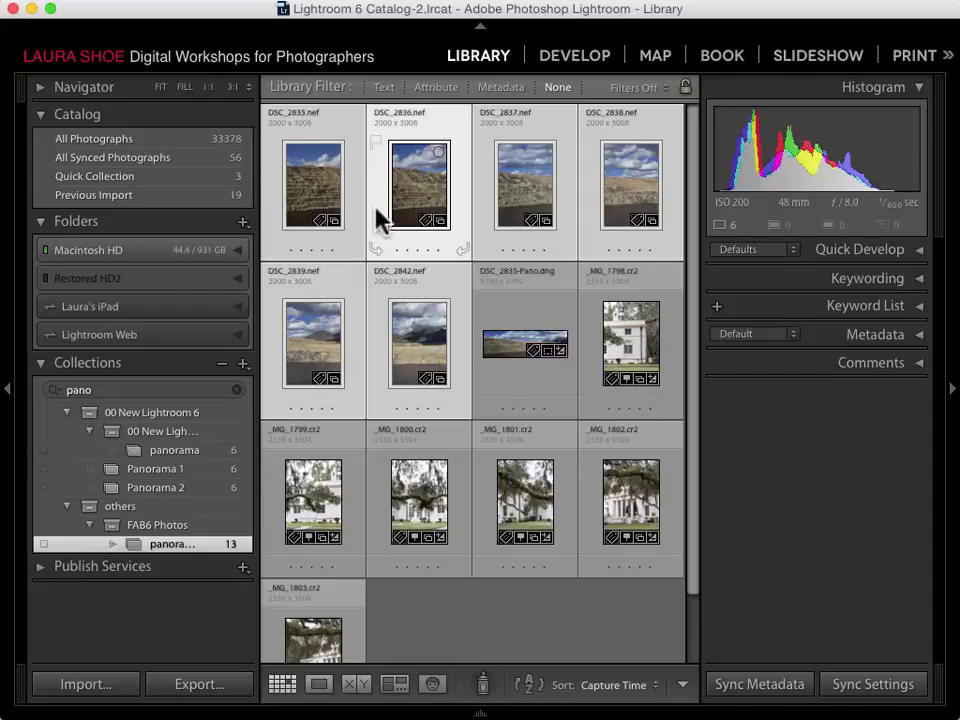
left_click(318, 193)
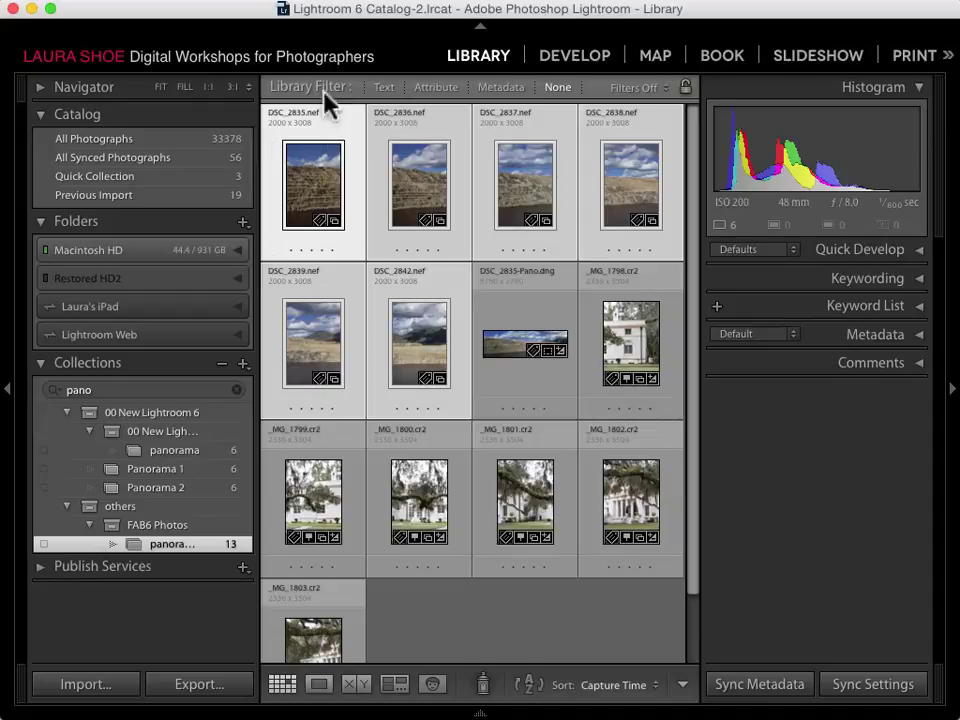
Run Photo Merge > Panorama on the selected mountain photos to open the merge preview.
left_click(283, 10)
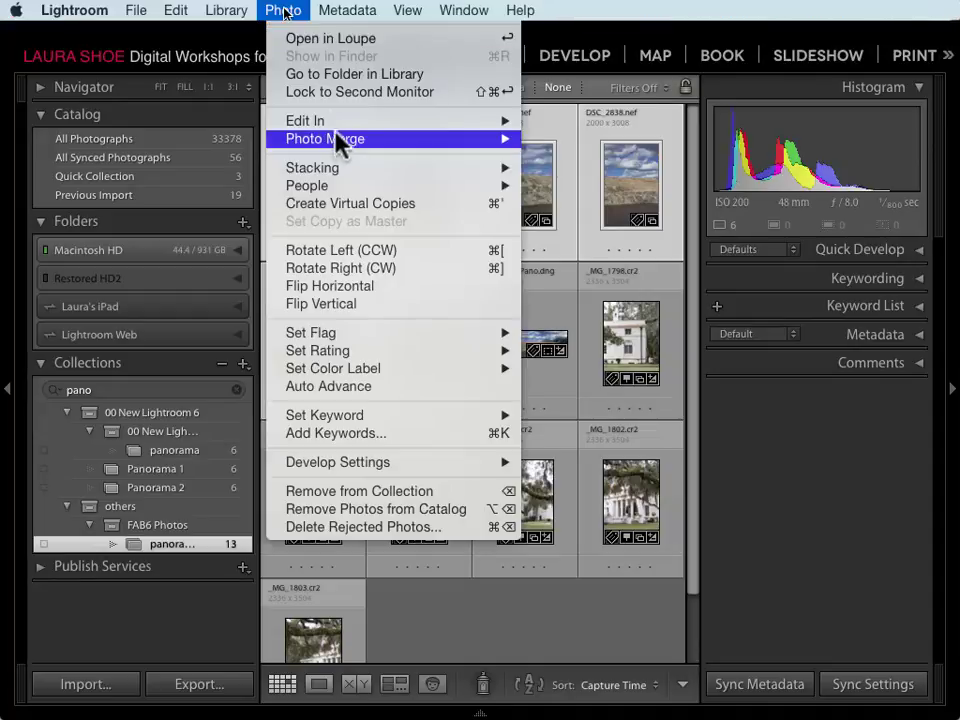
mouse_move(337, 141)
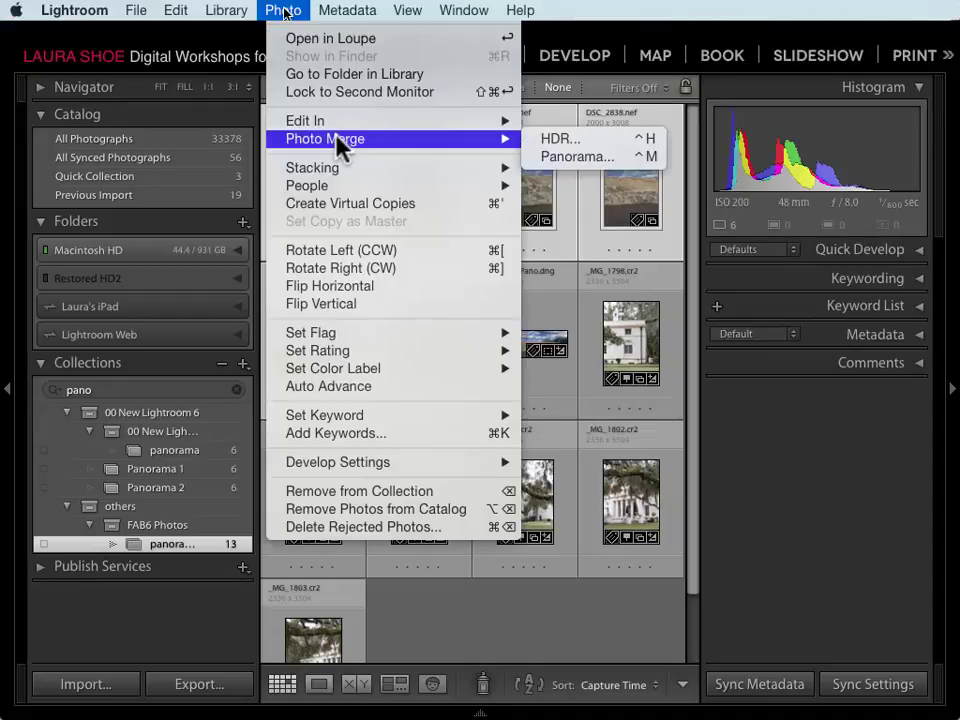
left_click(552, 157)
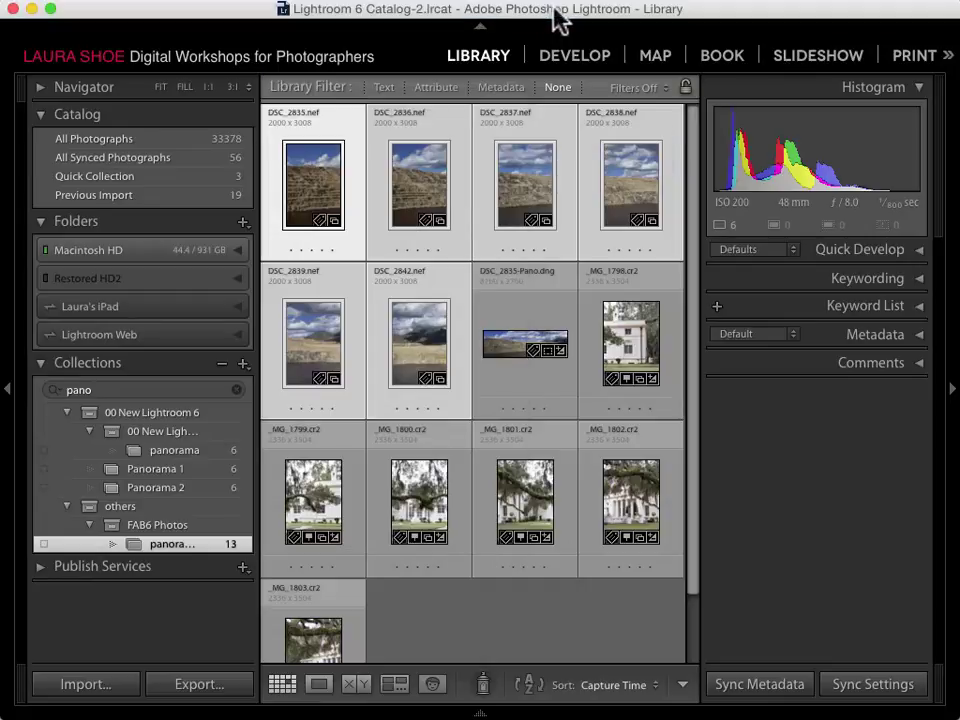
right_click(314, 197)
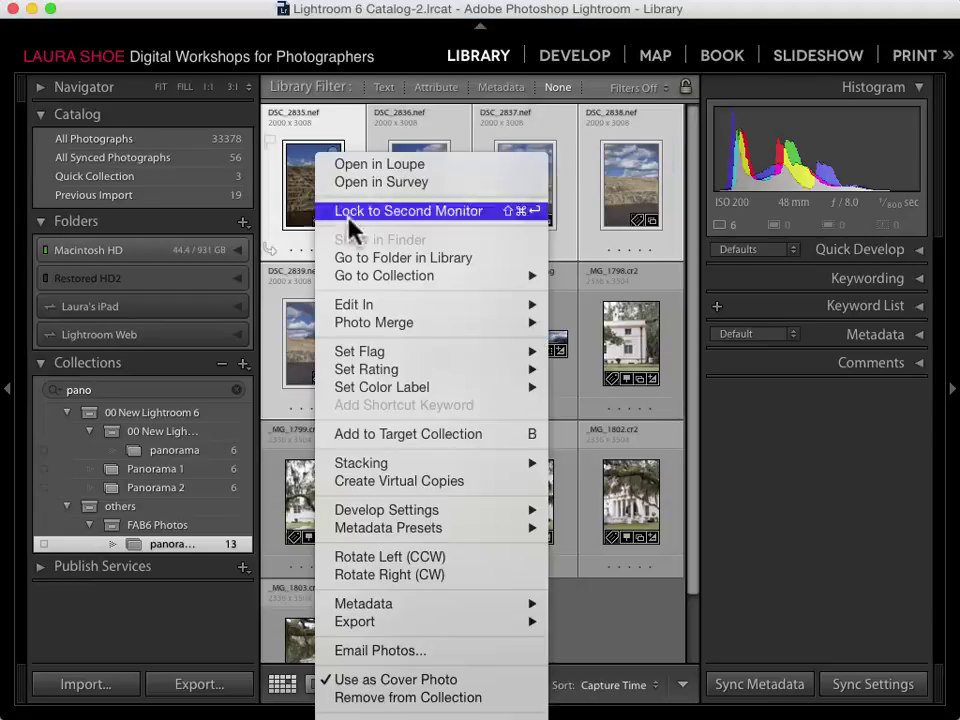
mouse_move(506, 324)
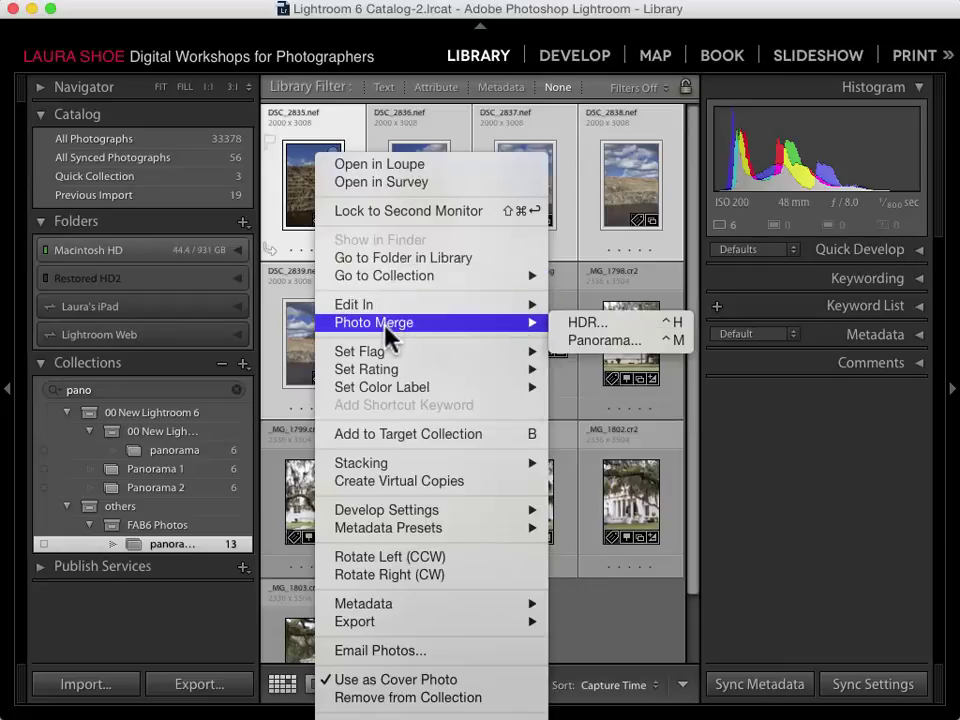
left_click(581, 342)
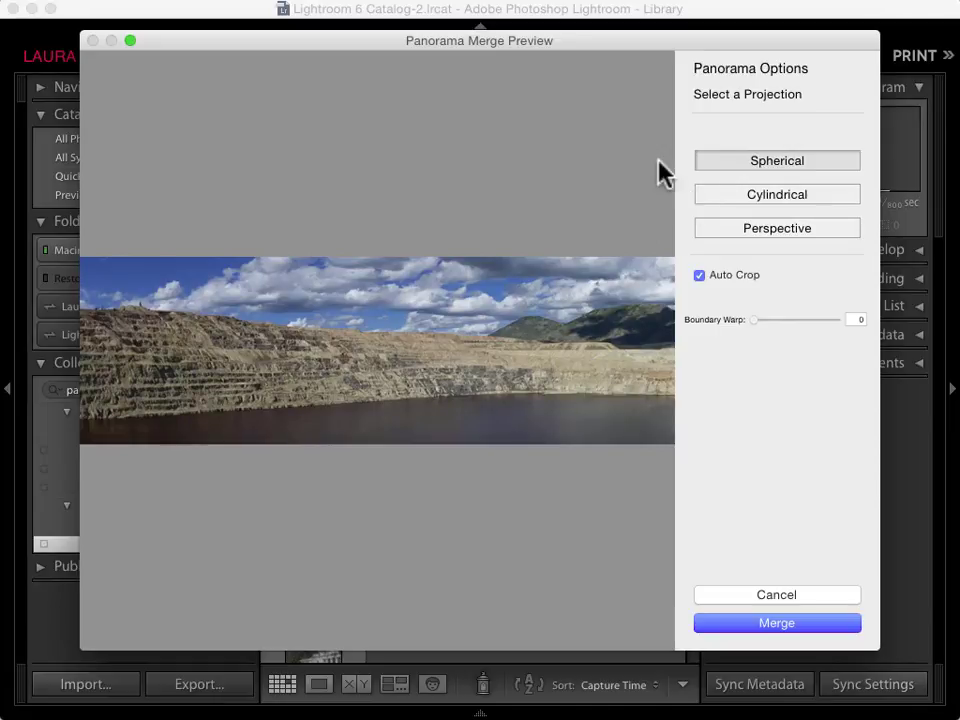
Turn off Auto Crop and switch the preview to Perspective projection.
left_click(699, 276)
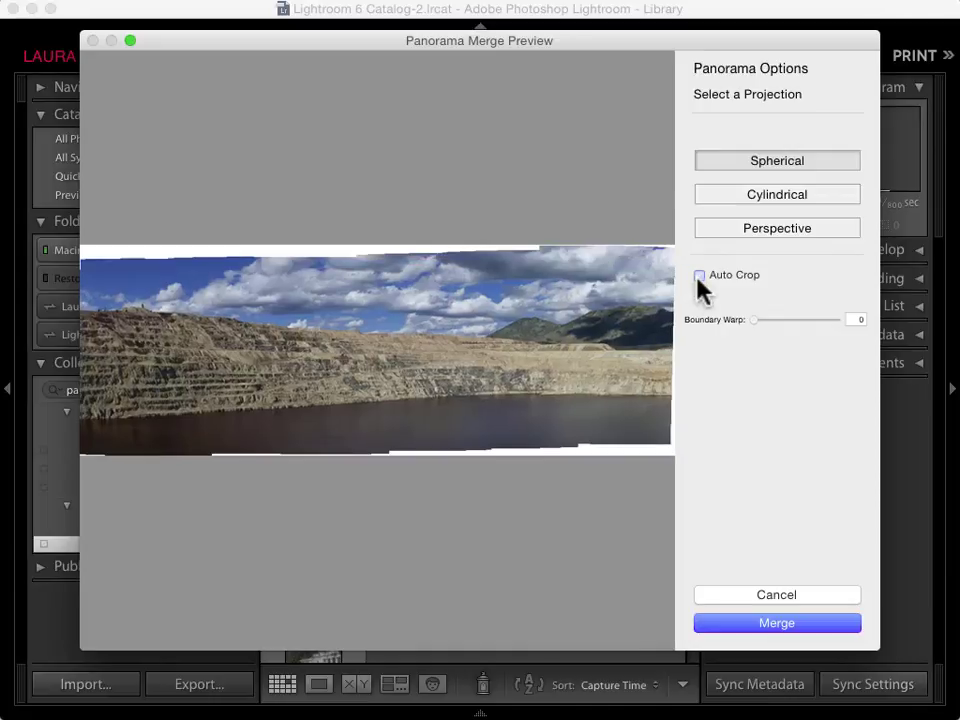
left_click(782, 240)
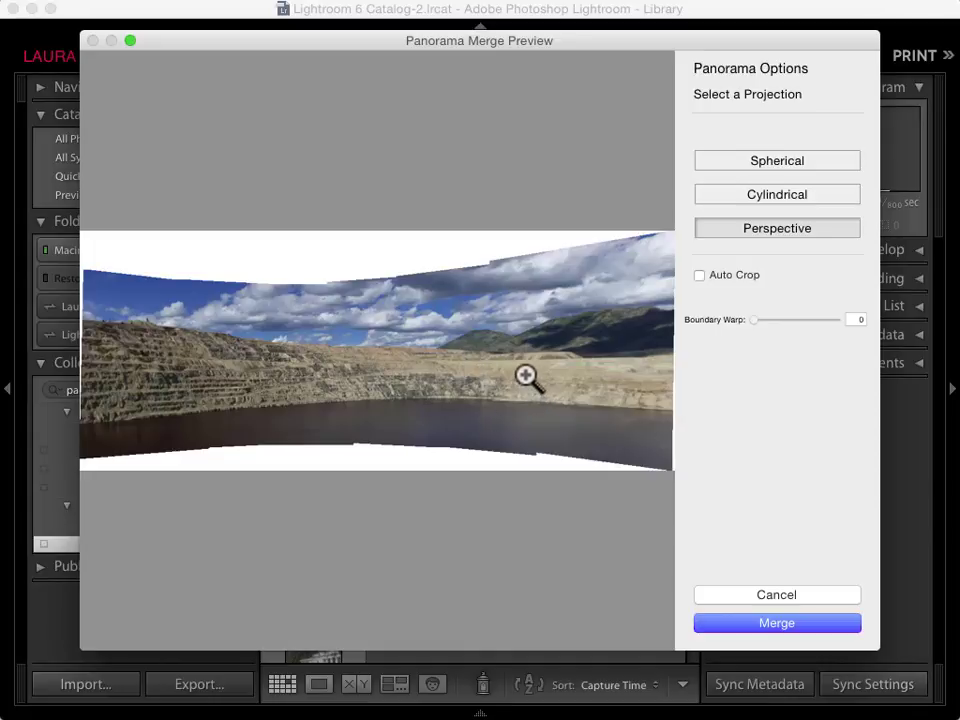
Try Cylindrical, then settle on Spherical projection with Auto Crop turned back on.
left_click(716, 206)
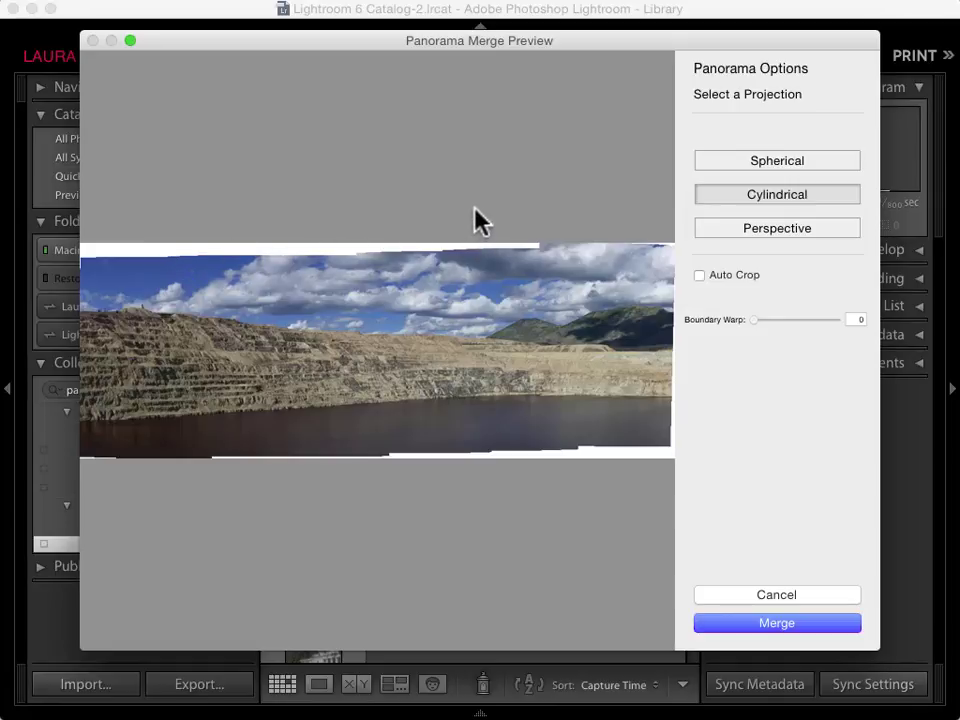
left_click(784, 164)
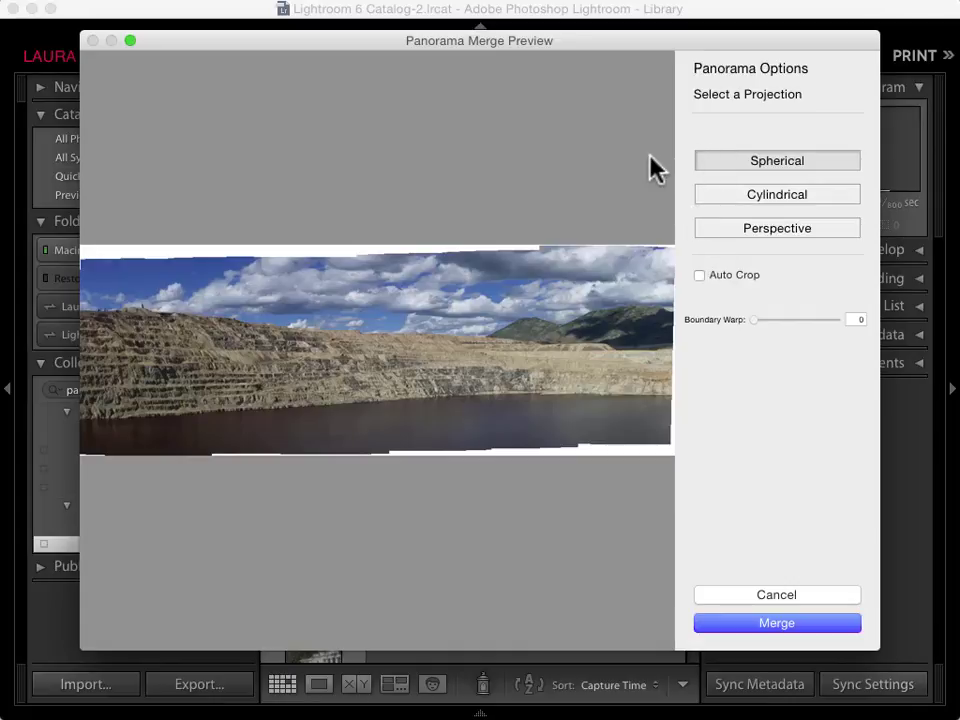
left_click(699, 276)
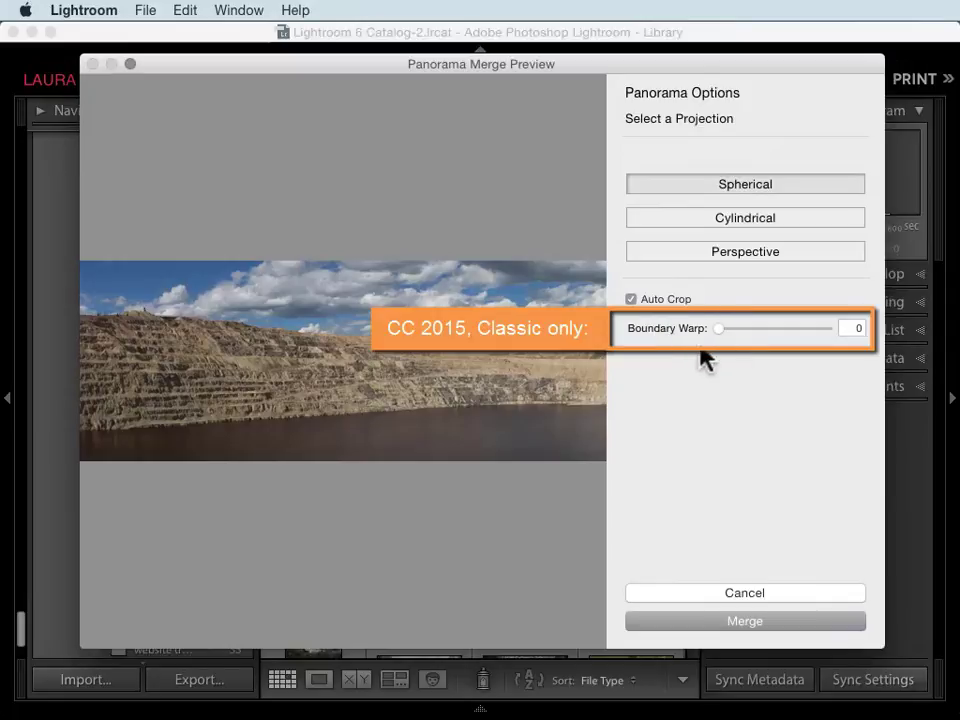
Turn off Auto Crop, raise Boundary Warp, and merge to create DSC_2835-Pano-4.dng.
left_click(631, 299)
left_click(631, 299)
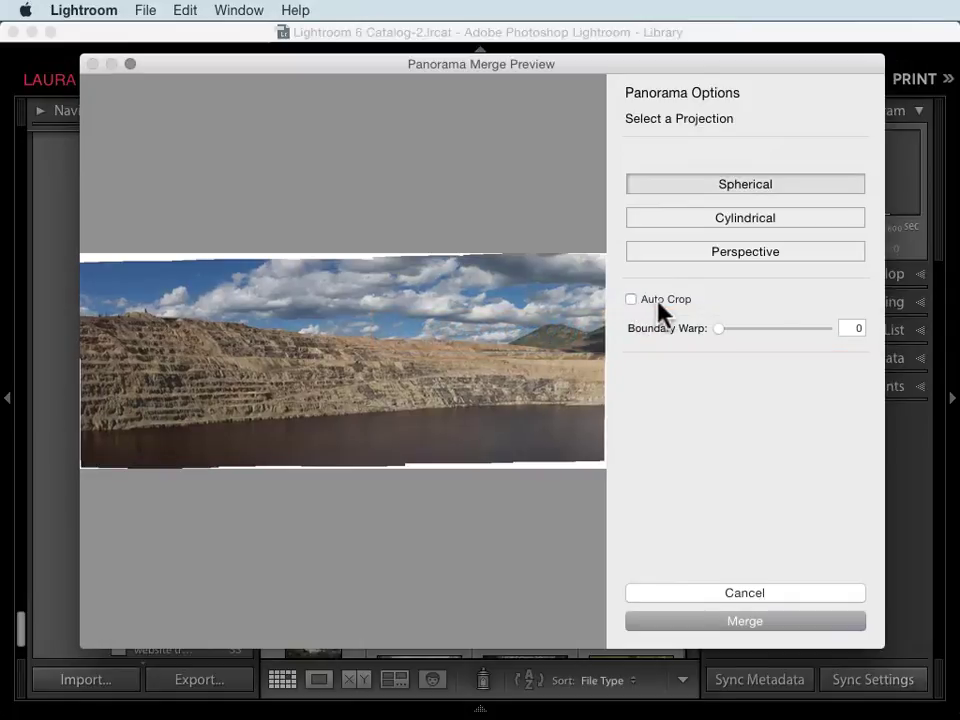
left_click_drag(717, 328, 862, 330)
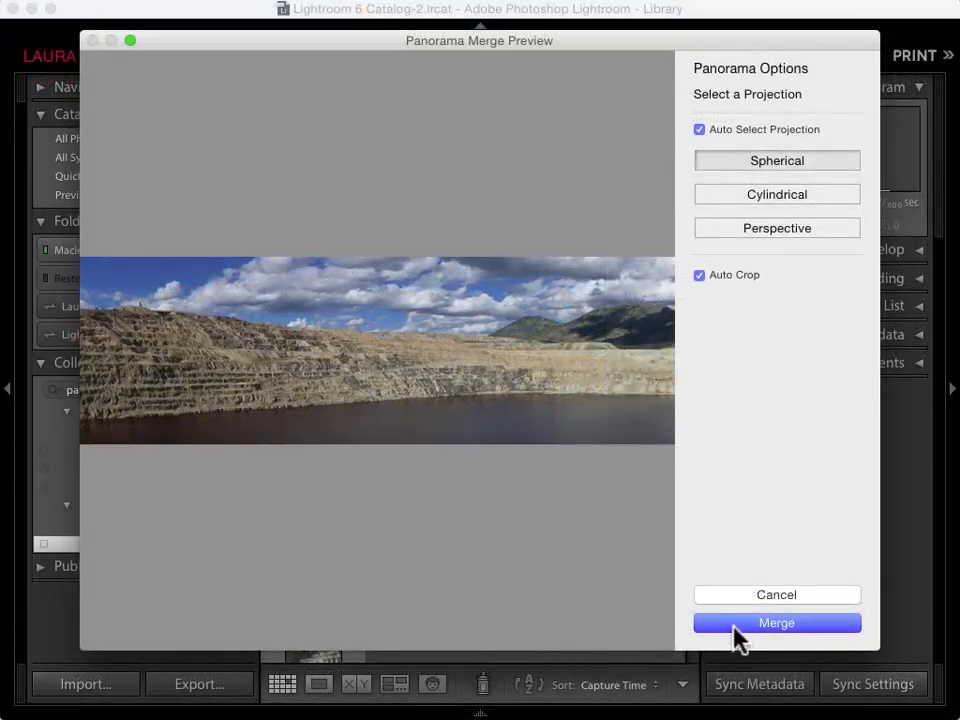
left_click(734, 626)
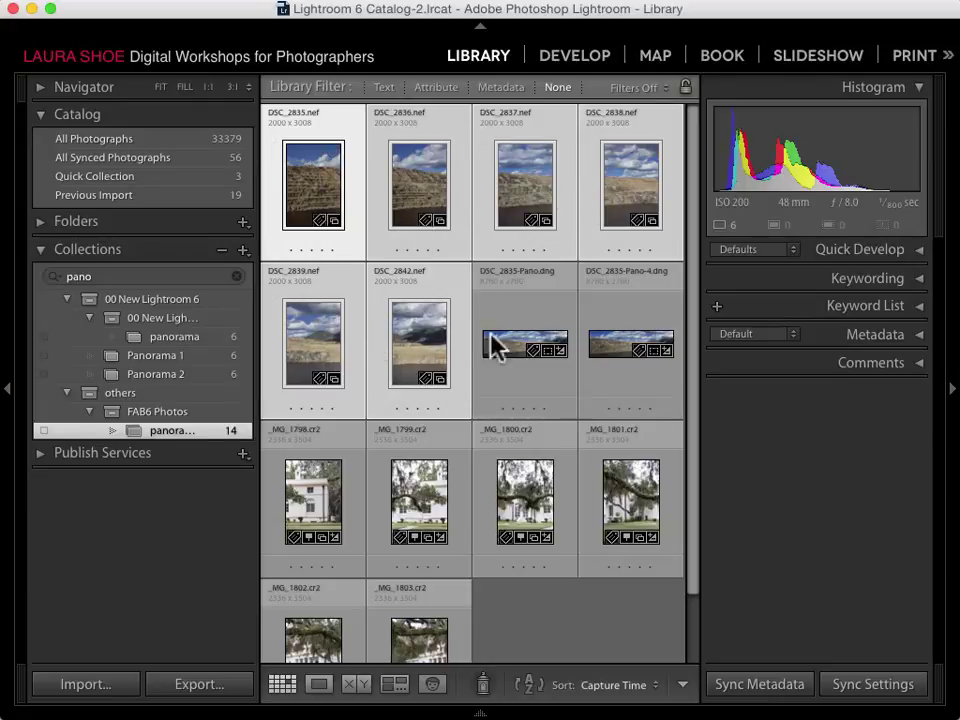
left_click(628, 318)
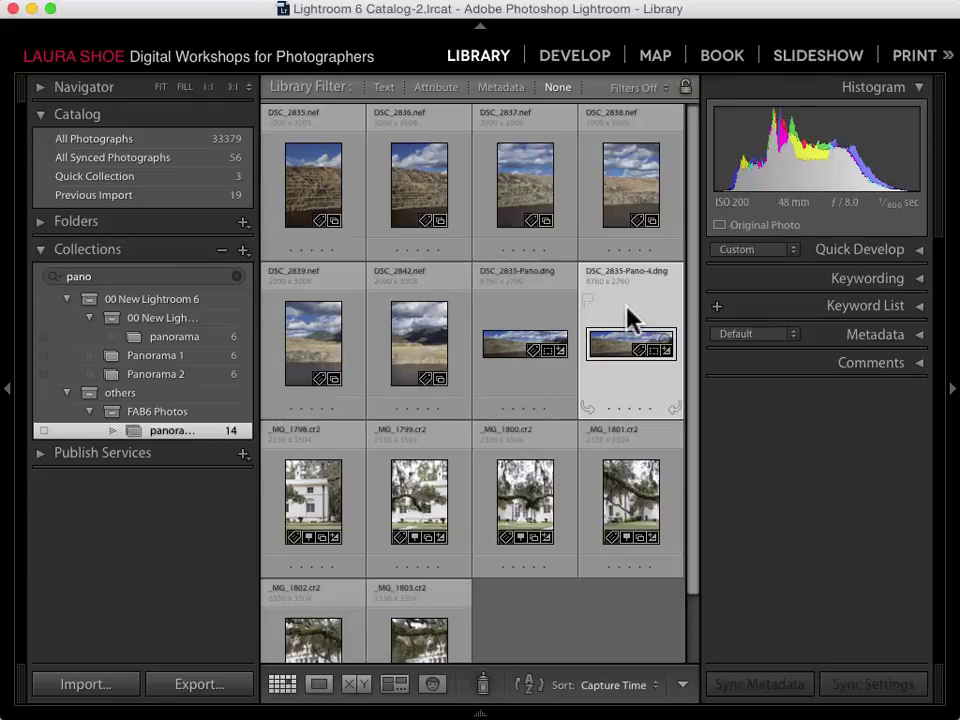
left_click(914, 337)
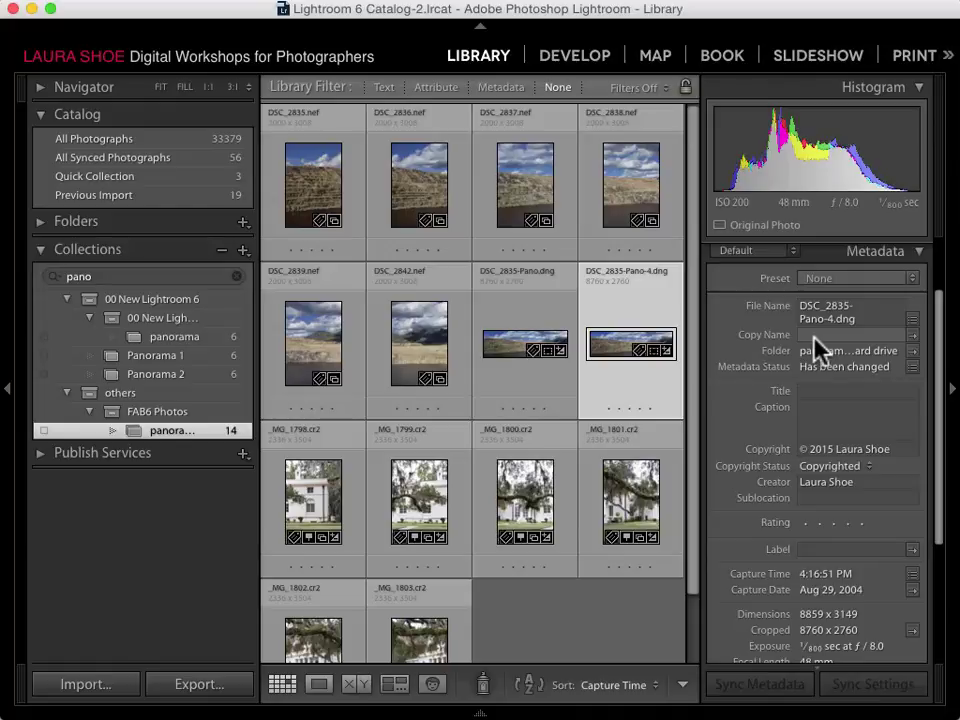
left_click(918, 254)
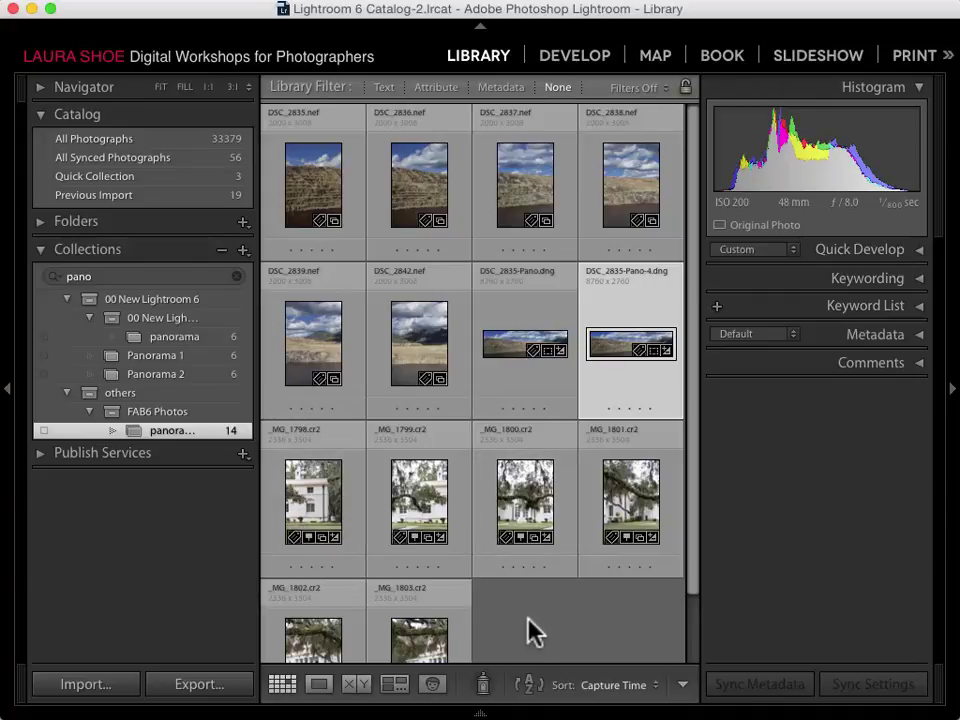
Select house photos _MG_1798 through _MG_1803 further down the grid.
scroll(533, 628, "down", 2)
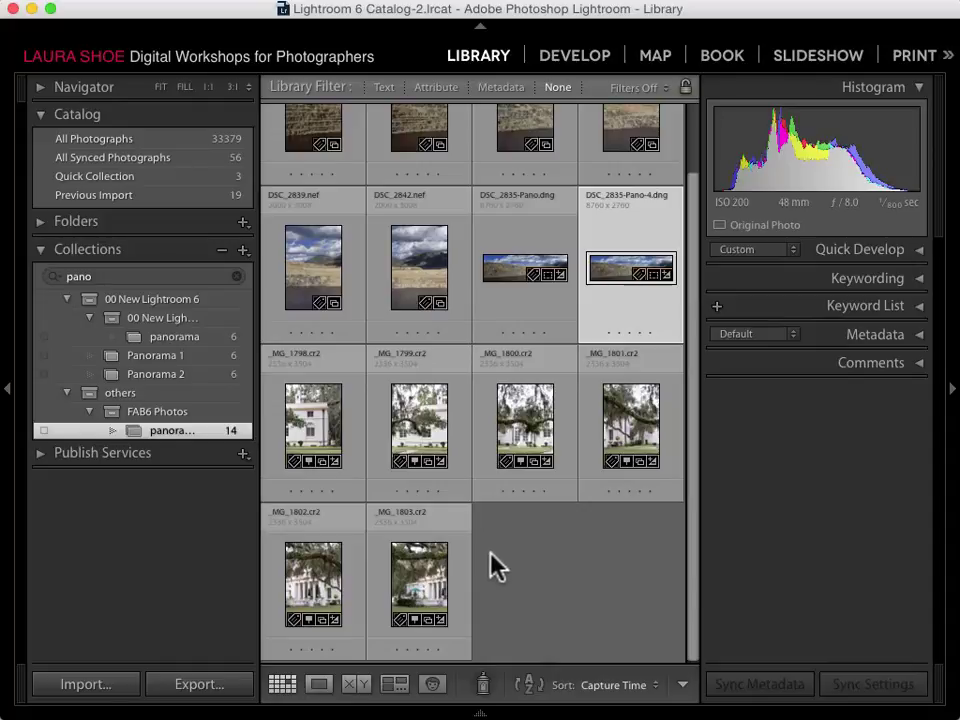
left_click(353, 440)
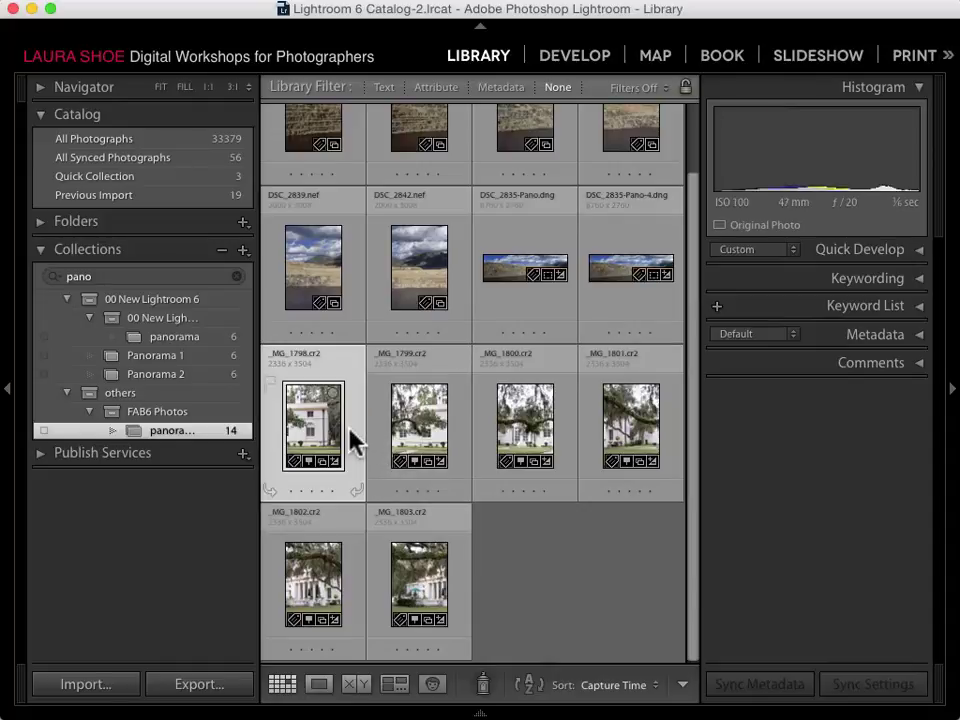
left_click(456, 583, "shift")
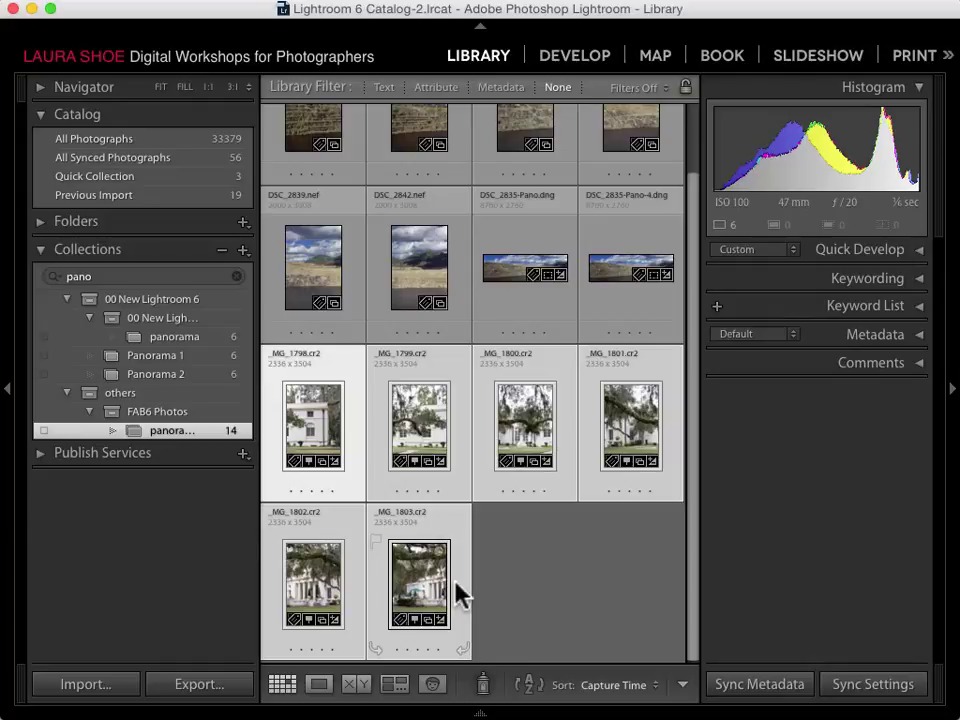
Run Photo Merge > Panorama on the six selected house photos.
right_click(422, 586)
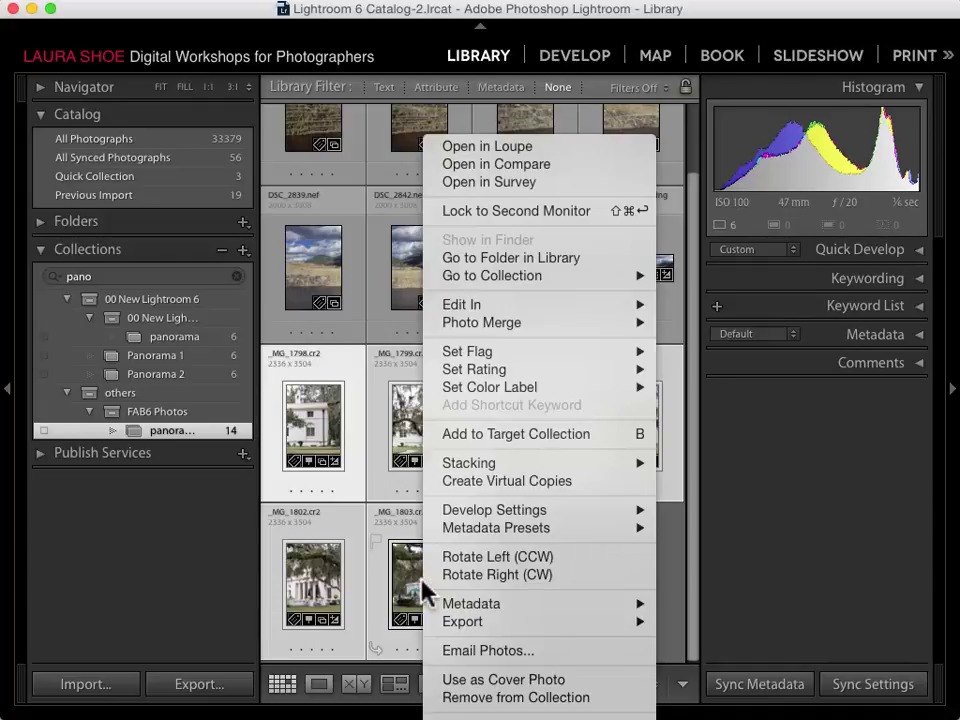
mouse_move(647, 330)
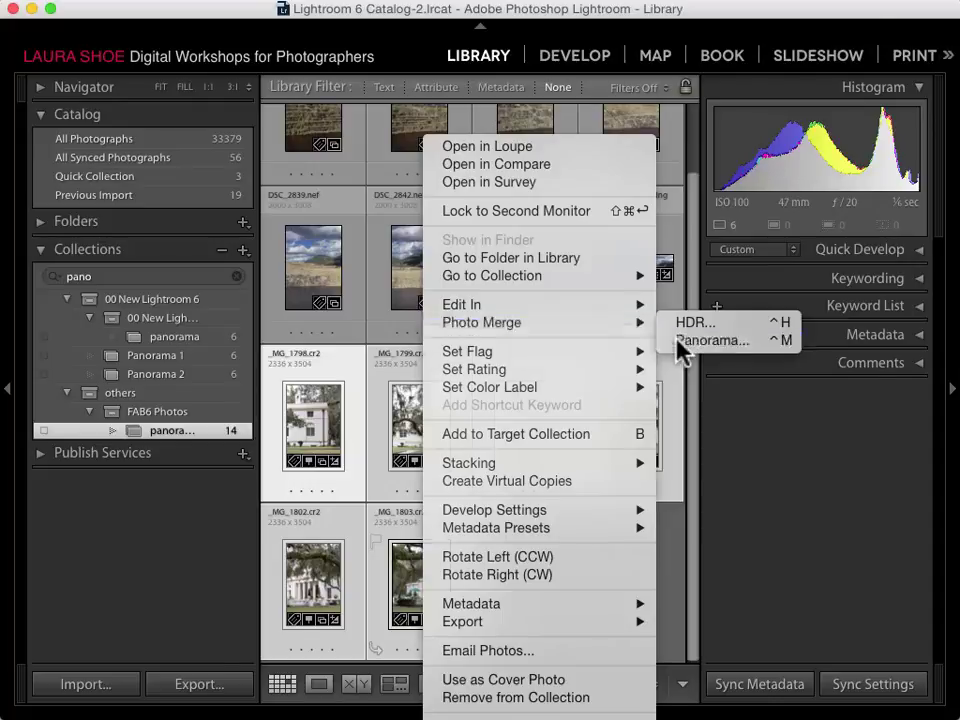
left_click(677, 340)
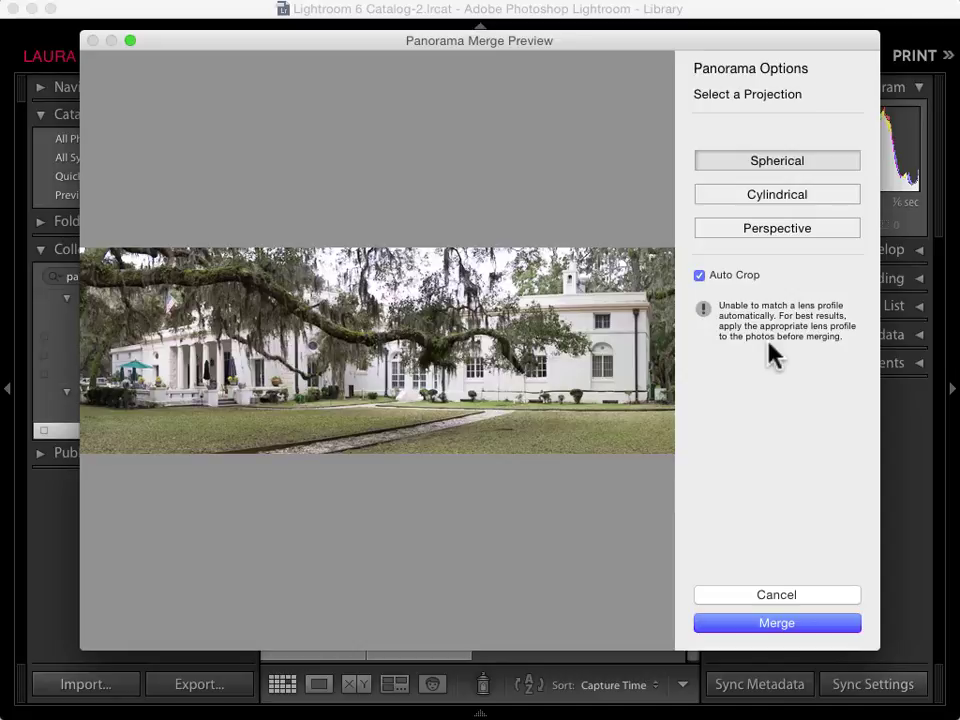
Cancel the house merge, switch to Develop showing Lens Corrections, and reveal the filmstrip.
left_click(781, 594)
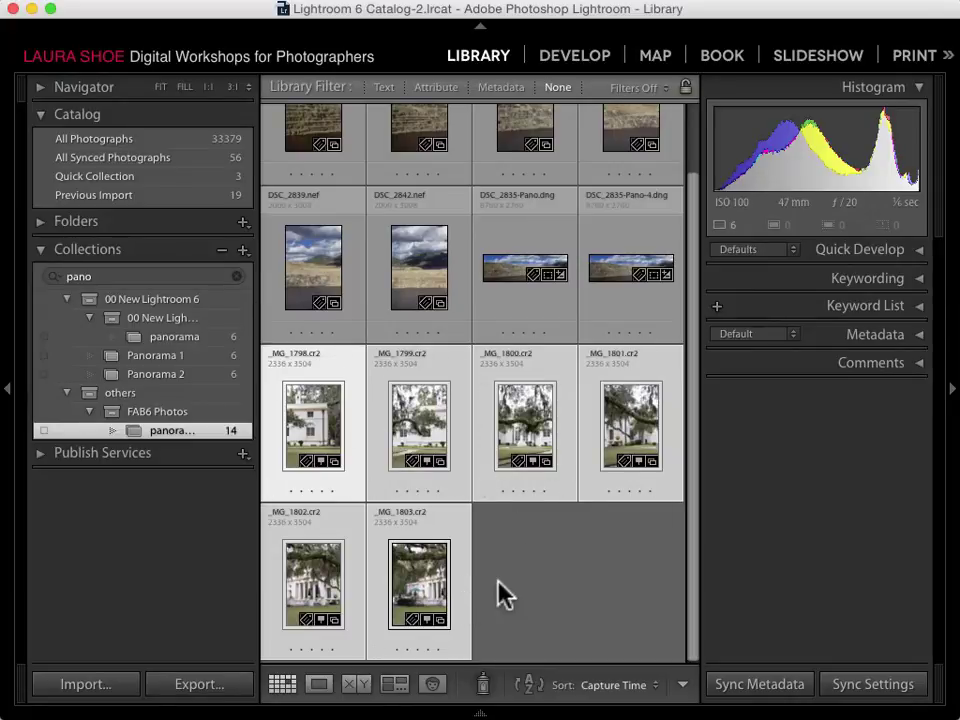
left_click(572, 58)
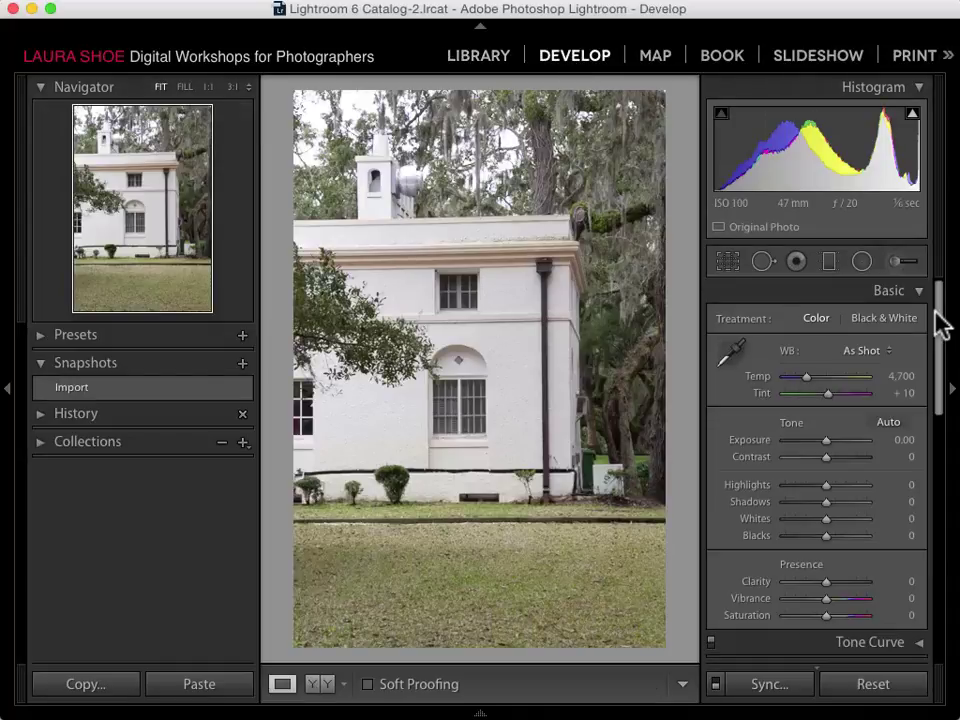
left_click_drag(936, 312, 939, 476)
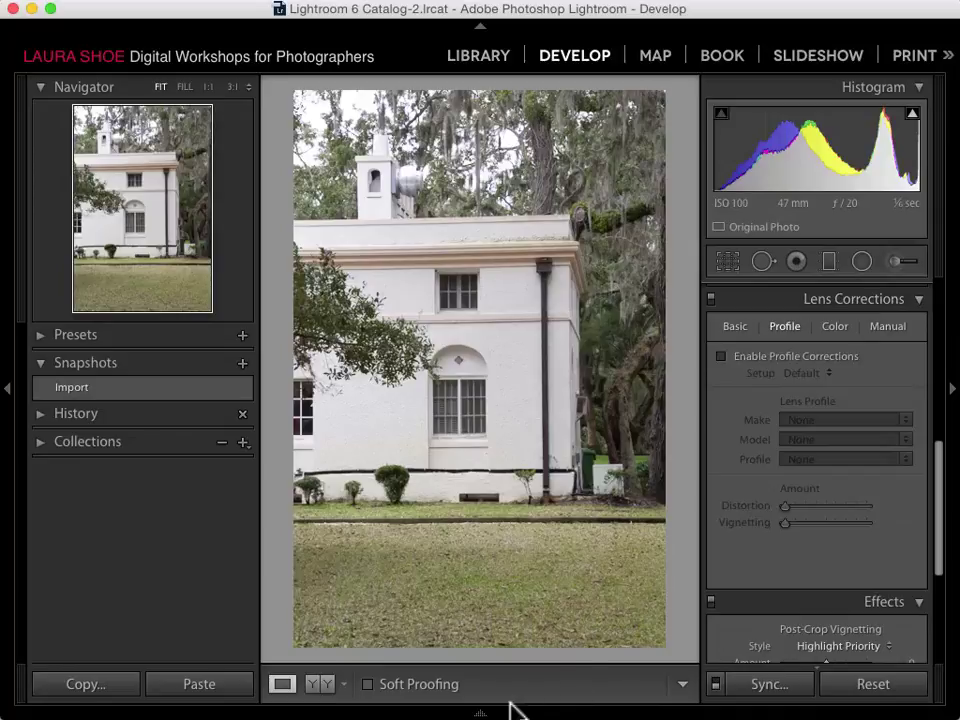
left_click(480, 712)
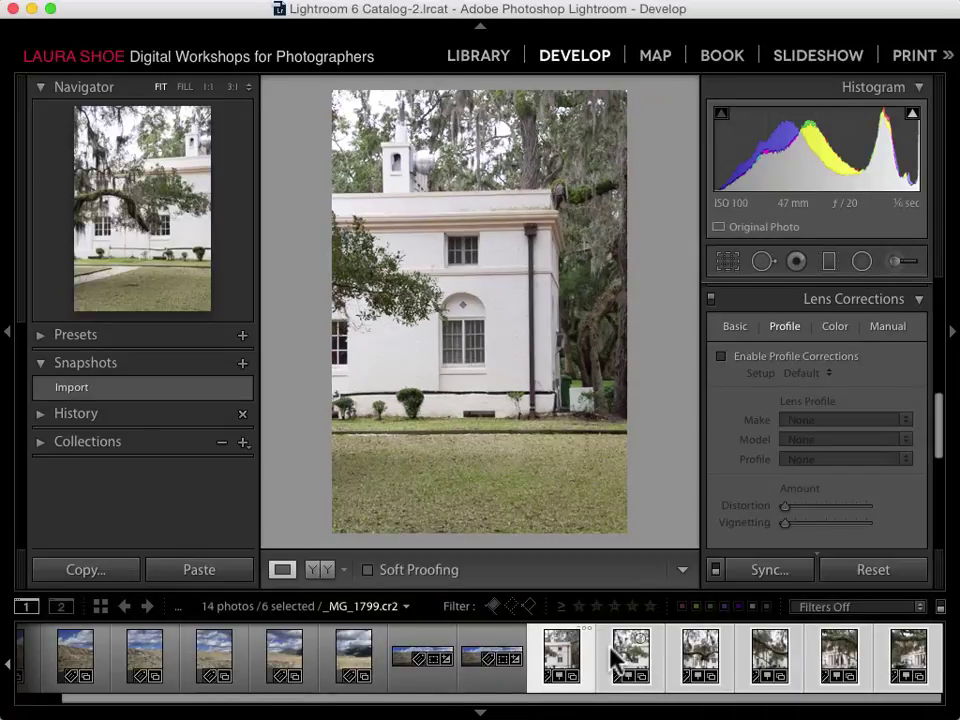
With Auto Sync on, enable profile corrections using the Canon lens profile, toggling once to compare.
left_click(715, 567)
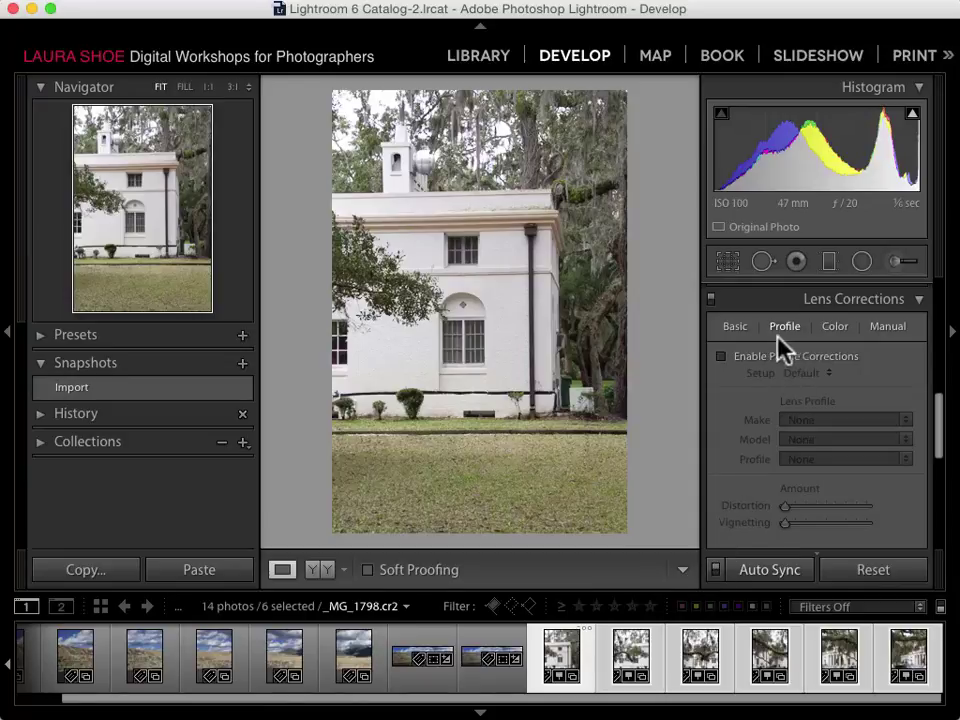
left_click(720, 358)
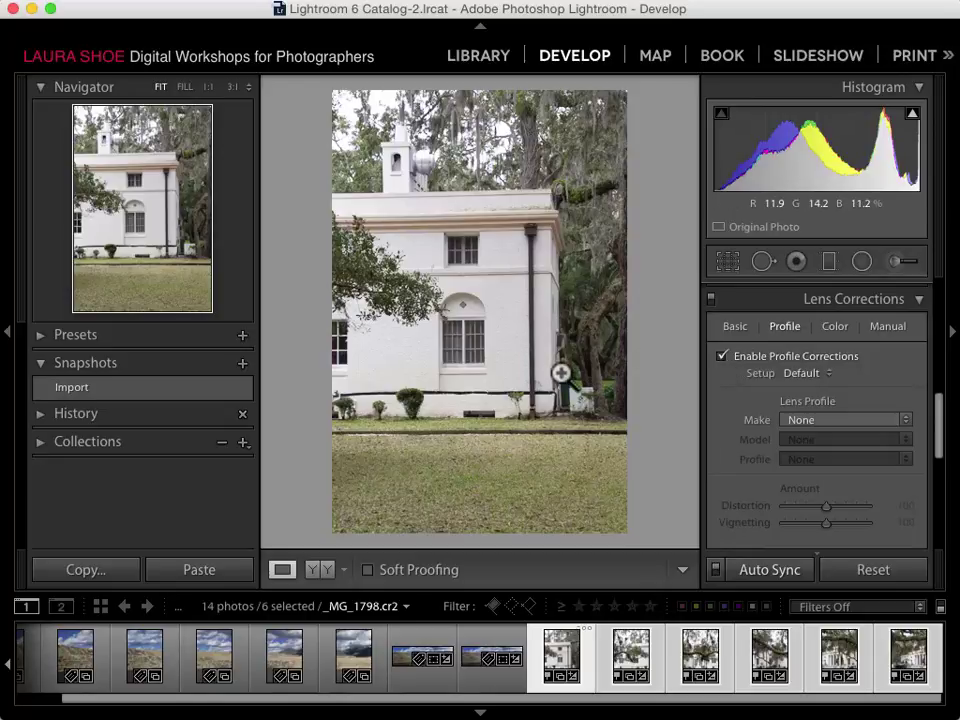
left_click(815, 421)
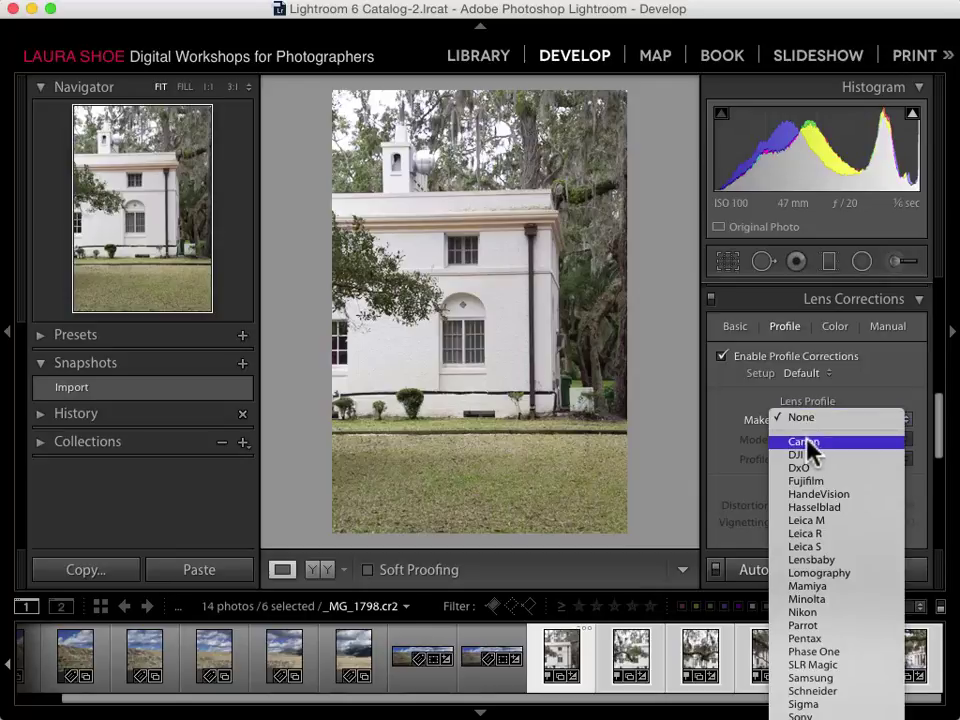
left_click(808, 442)
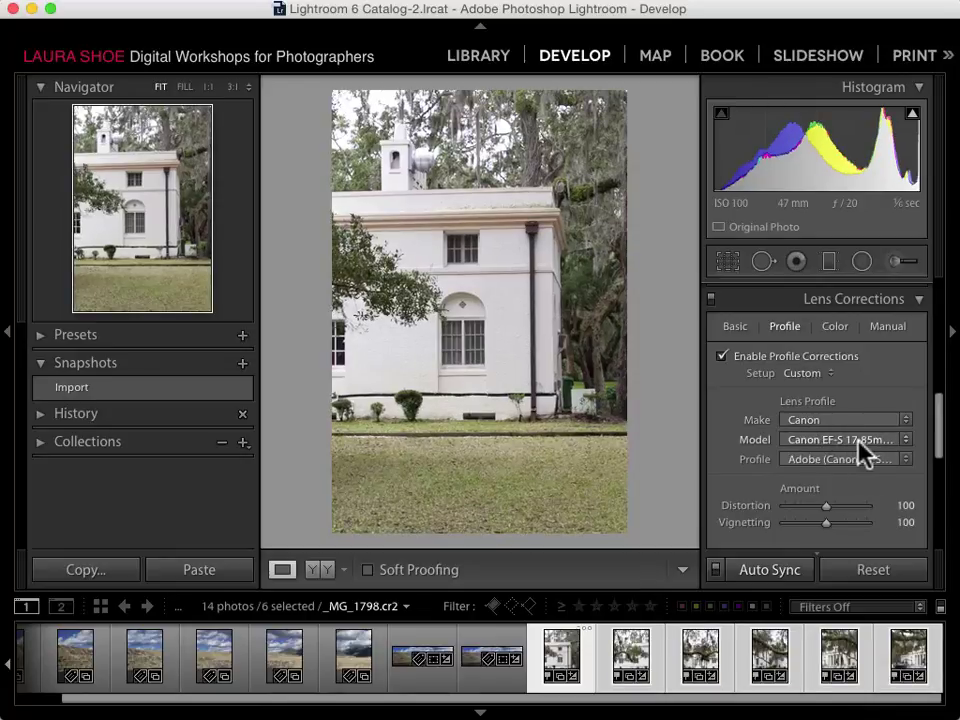
left_click(722, 357)
left_click(722, 357)
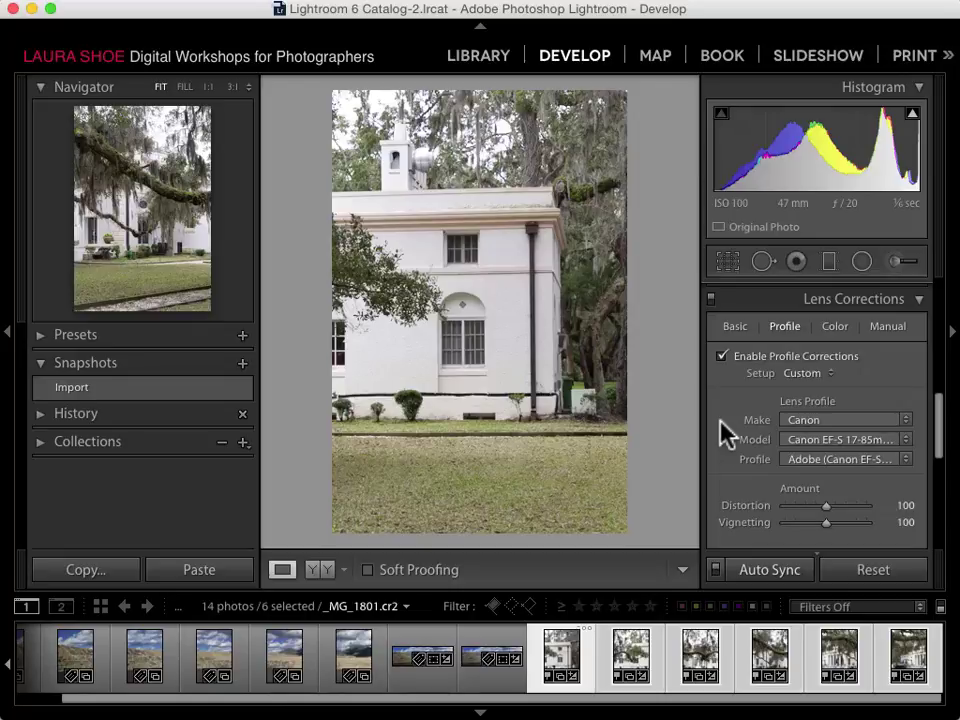
Turn off Auto Sync so develop edits no longer apply to all selected photos.
left_click(715, 572)
Merge the six selected house photos with Photo Merge > Panorama, then return to the Library grid.
right_click(495, 320)
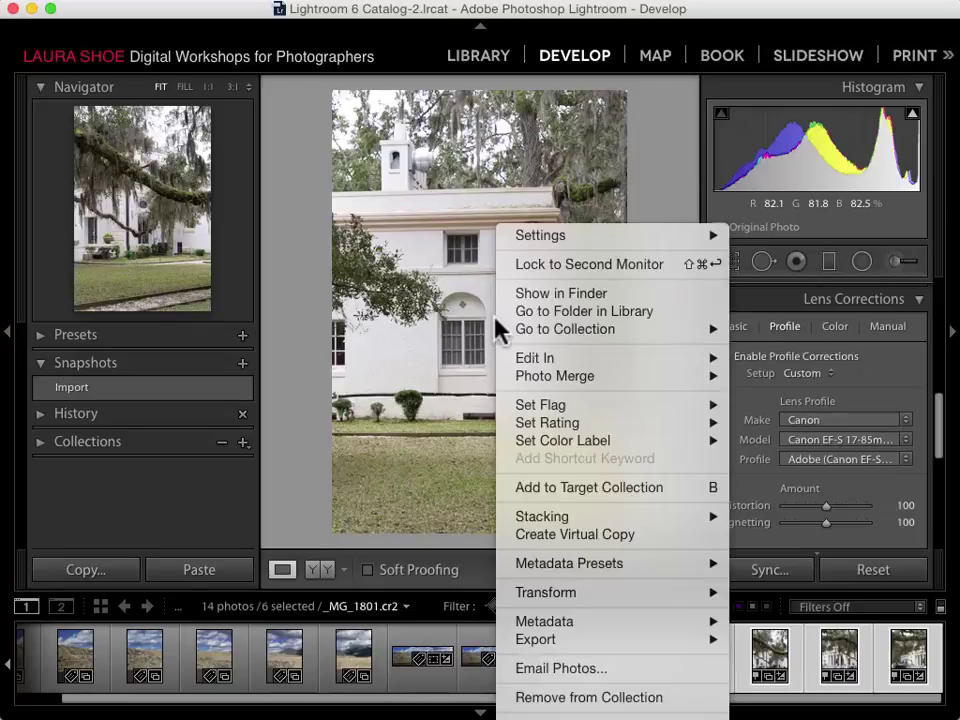
mouse_move(545, 378)
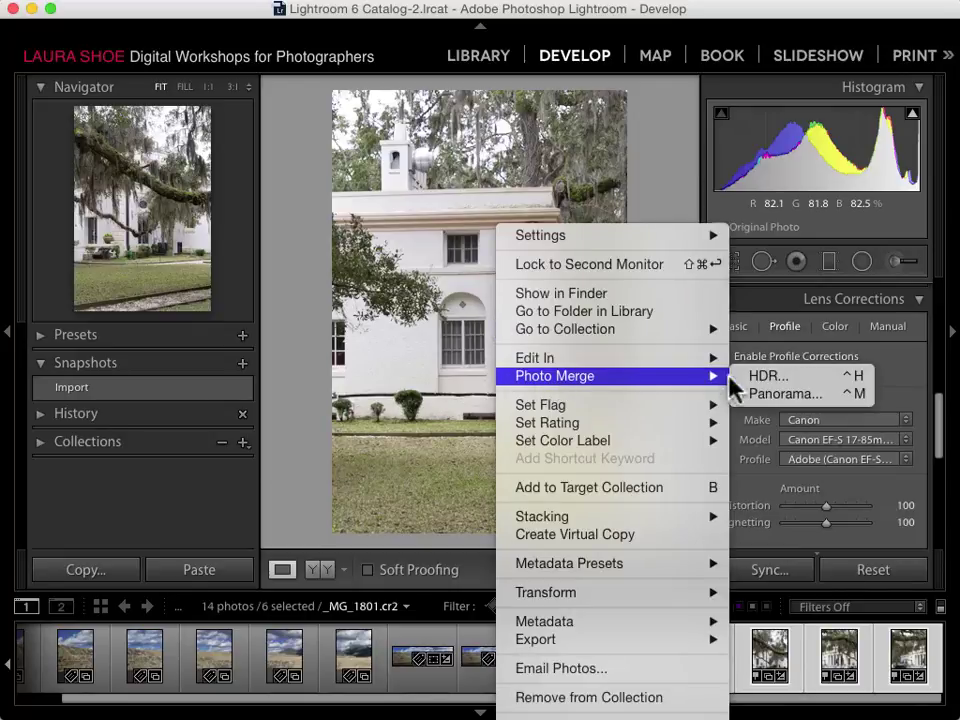
left_click(752, 396)
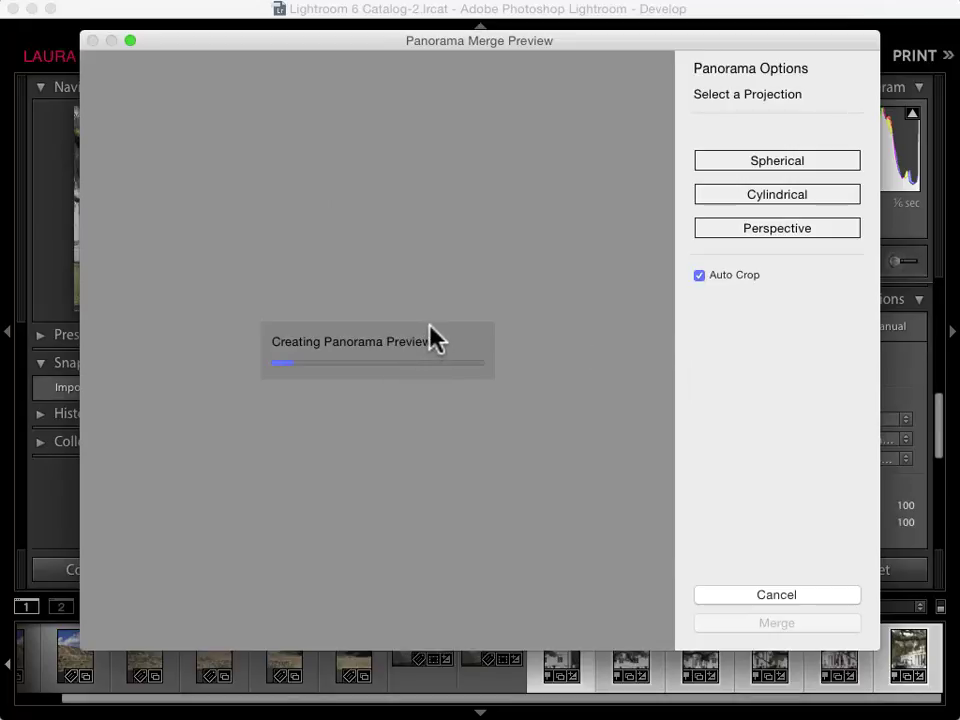
left_click(716, 623)
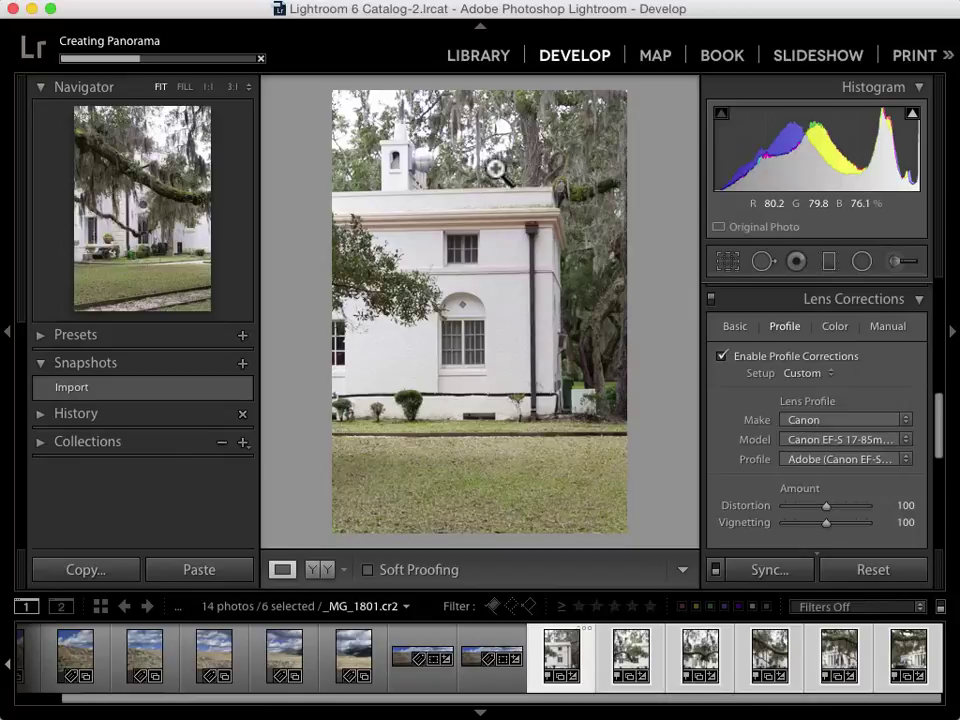
left_click(488, 58)
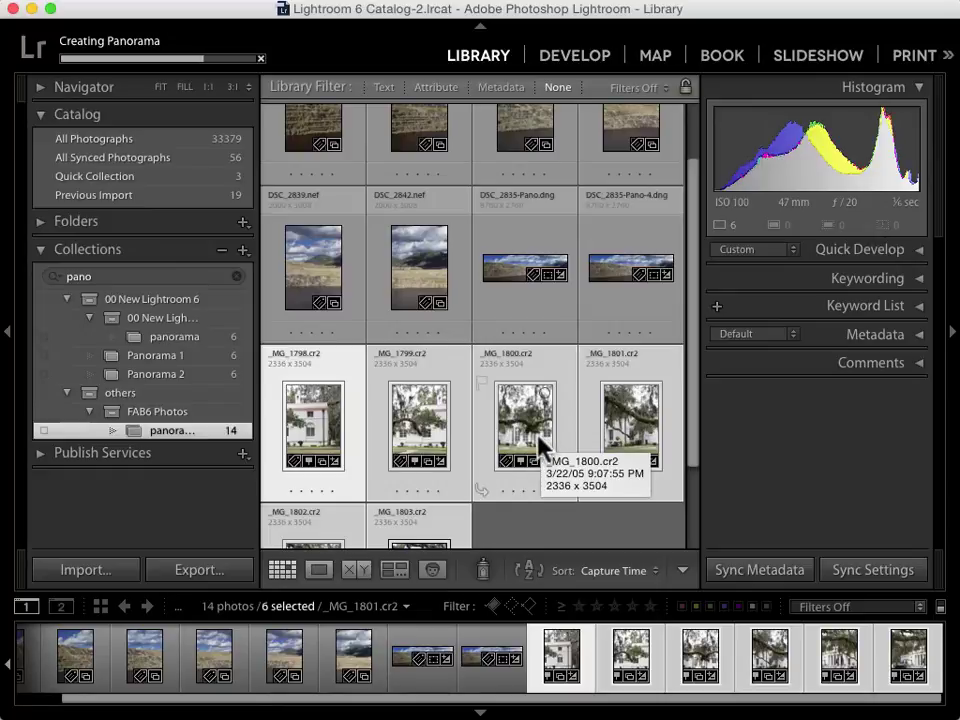
Select _MG_1799 and _MG_1800 and merge them into a panorama without preview using Shift-Ctrl-M.
left_click(467, 422)
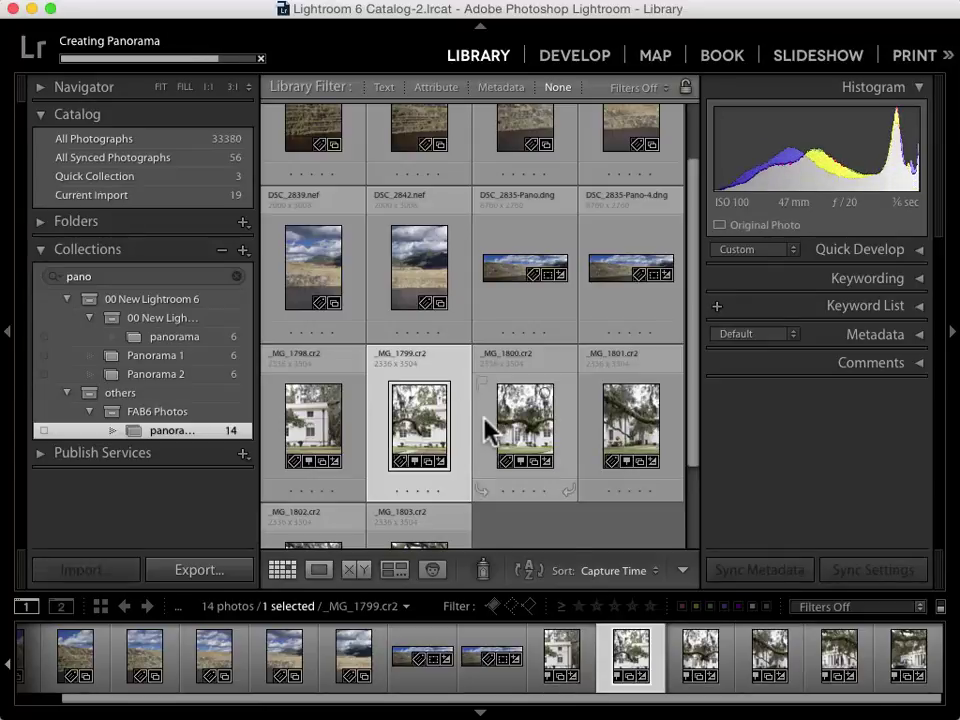
left_click(488, 418, "super")
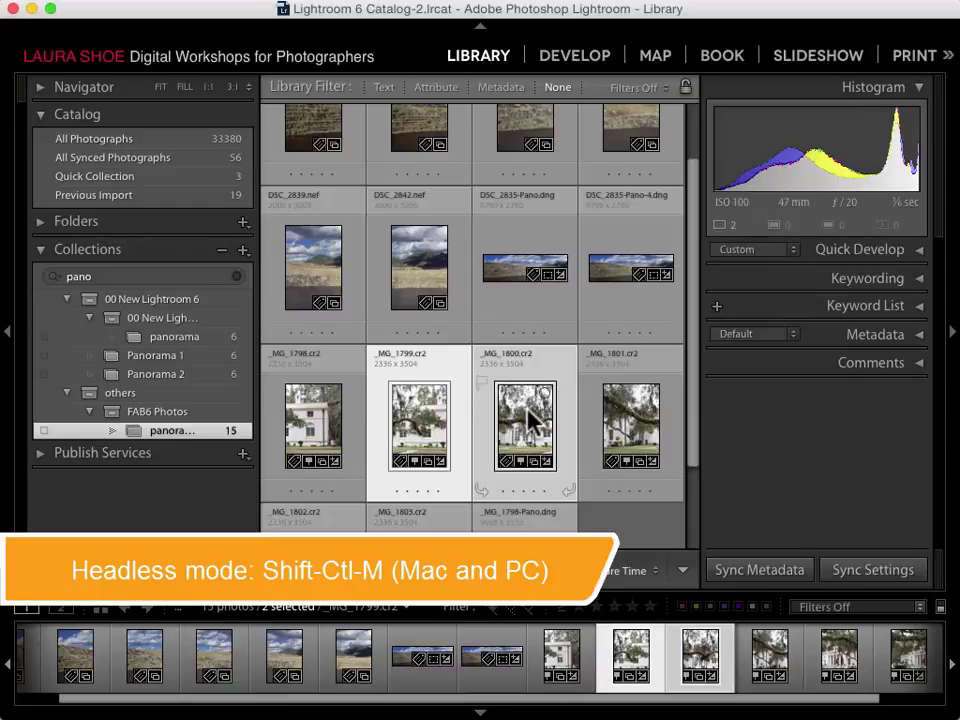
key("ctrl+shift+m")
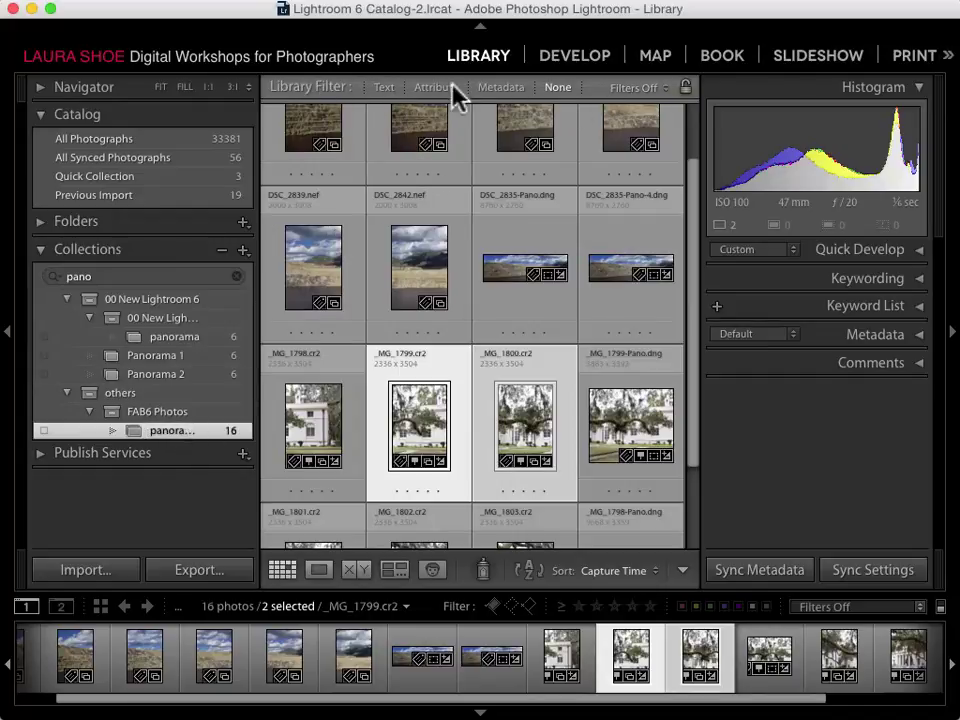
Filter the library by the text '-pano' to show the four panorama DNGs, then clear the search.
left_click(386, 87)
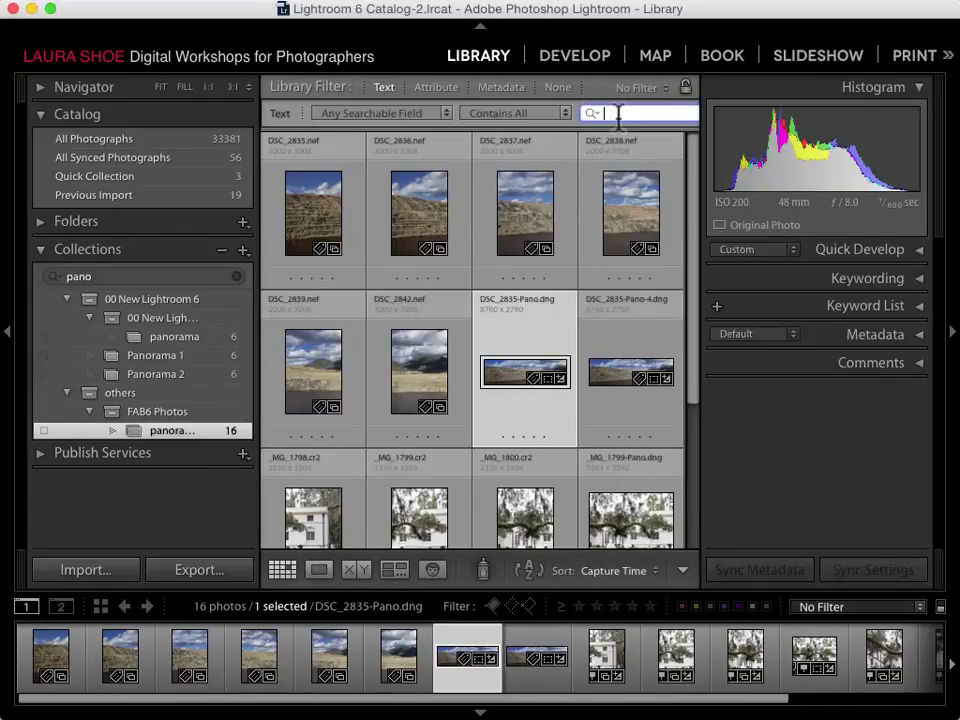
type("-pano")
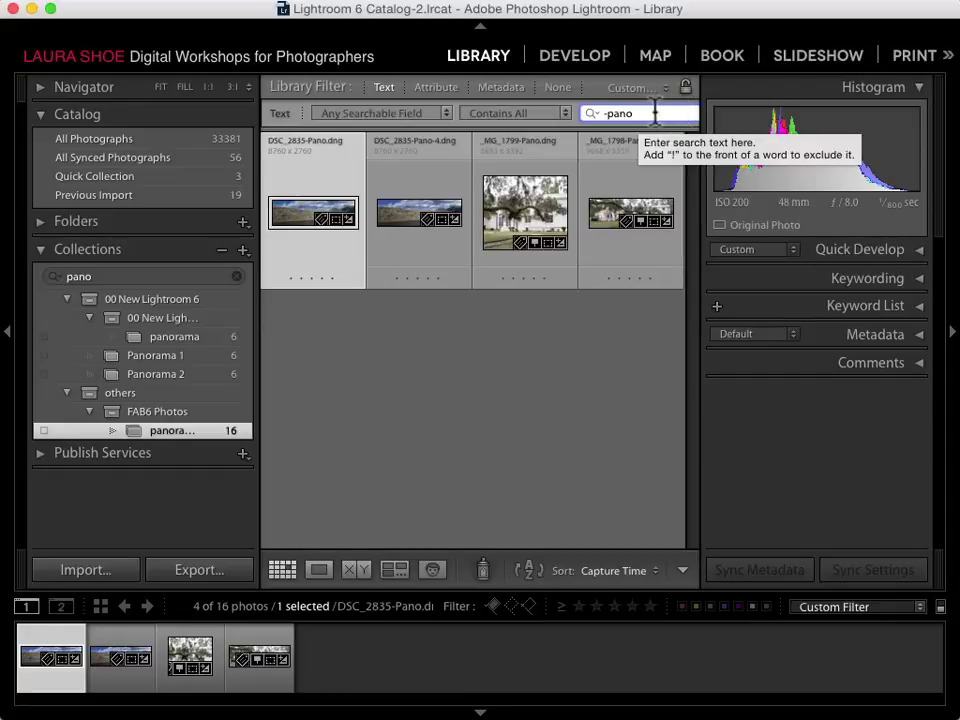
left_click_drag(638, 113, 591, 113)
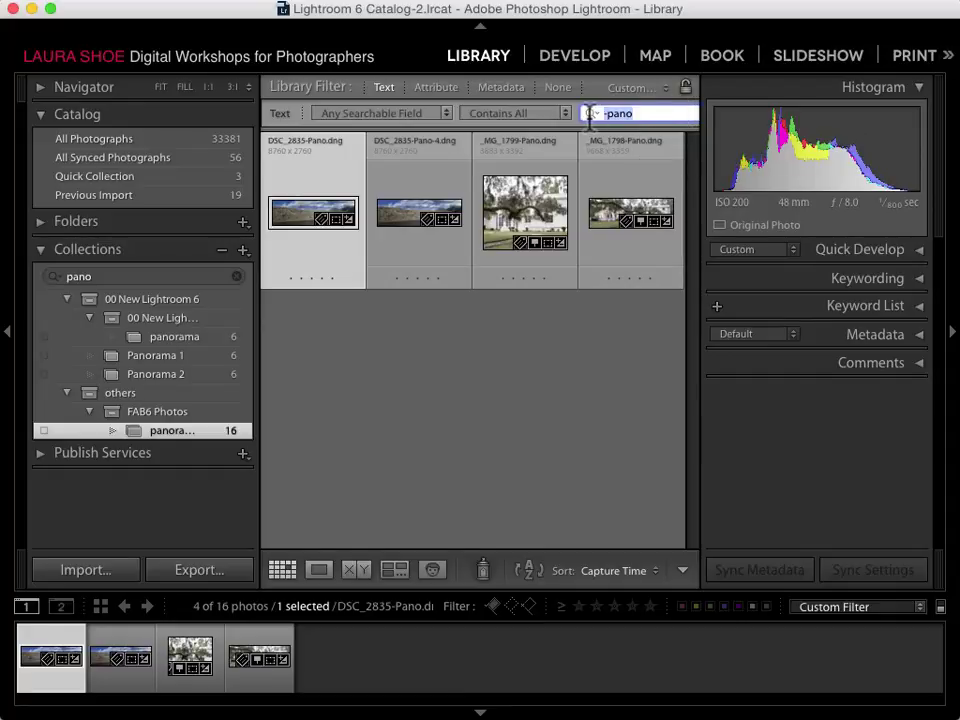
key("BackSpace")
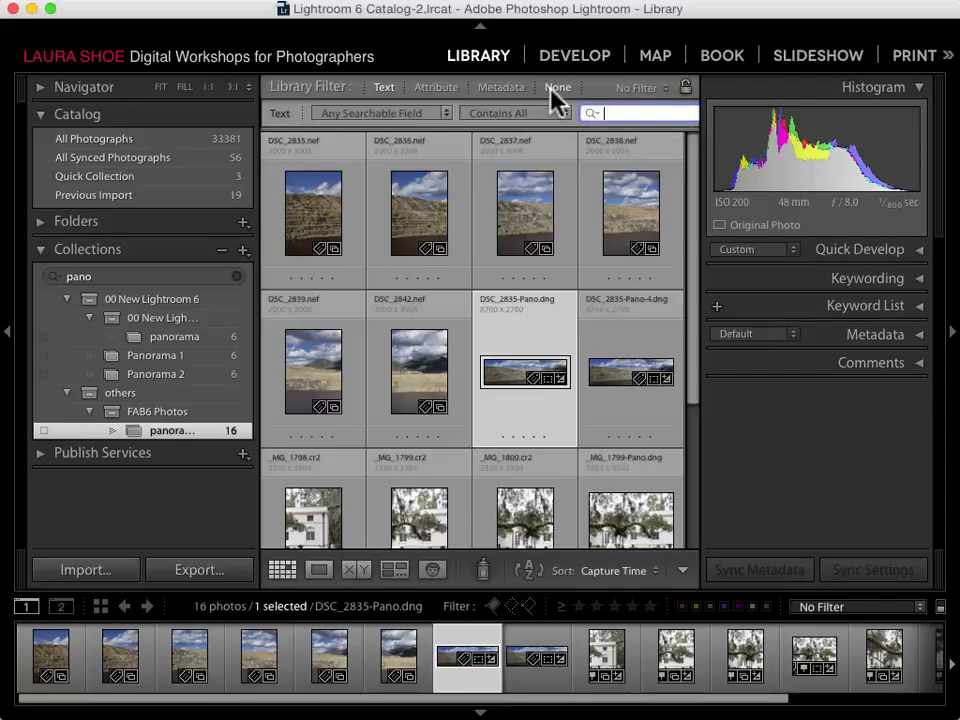